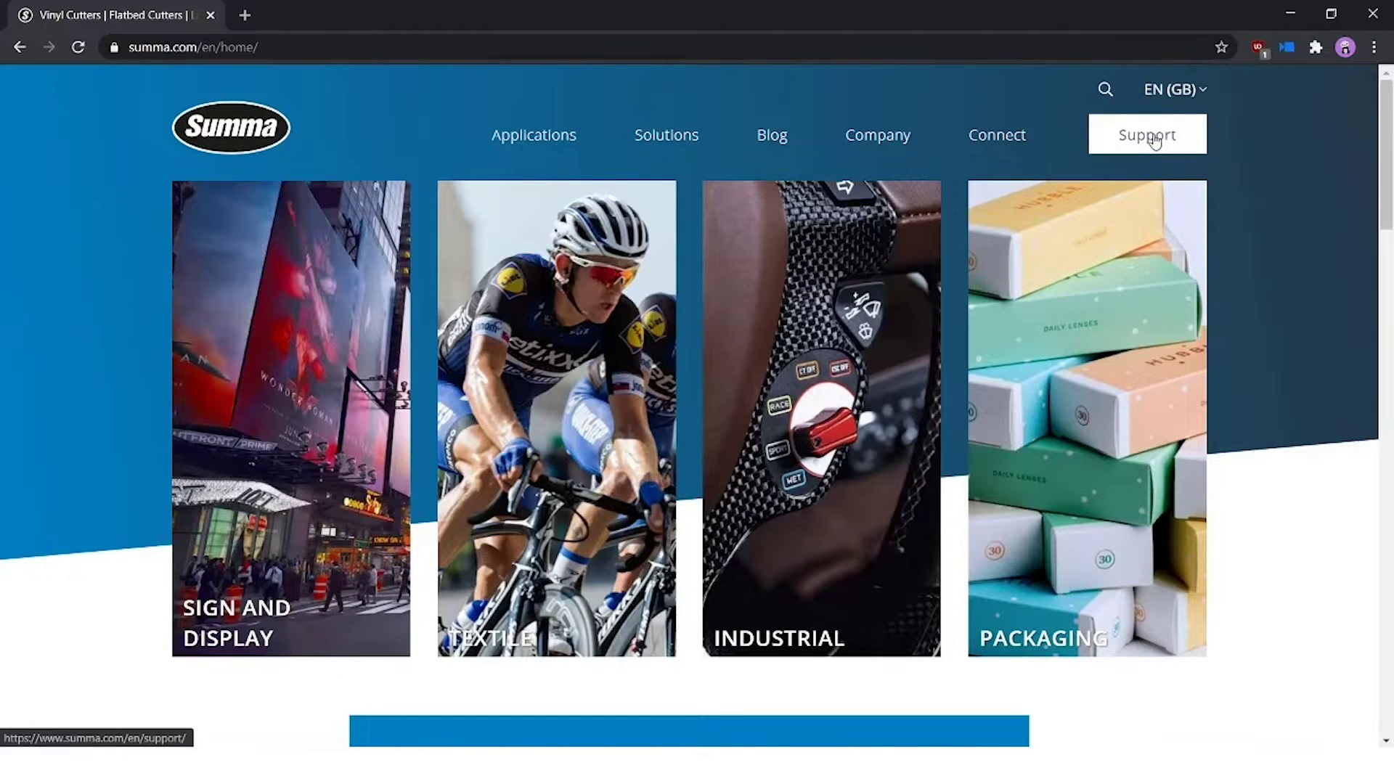
# Go to Support > Software / Firmware on Summa's site and filter the downloads by Vinyl Cutters.
pyautogui.click(1155, 141)
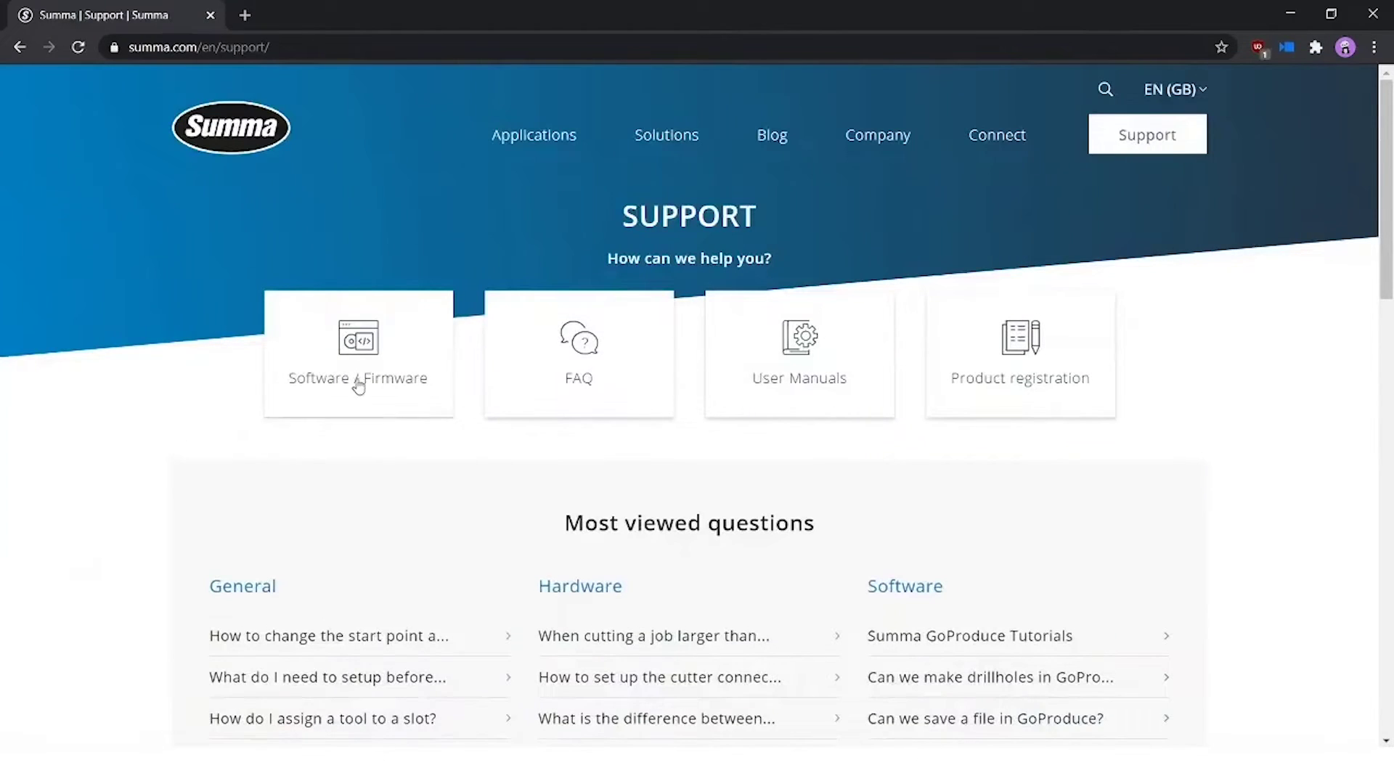
pyautogui.click(317, 383)
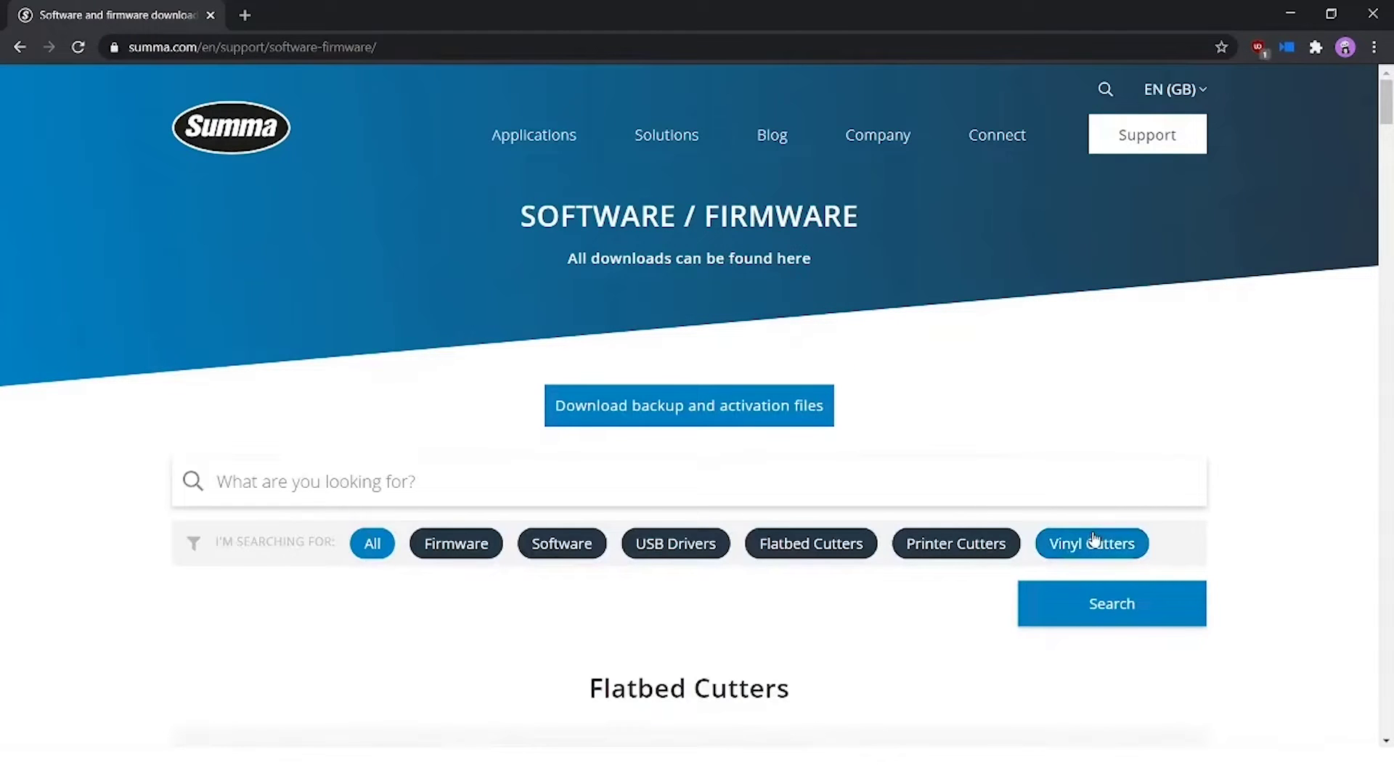
pyautogui.click(1094, 540)
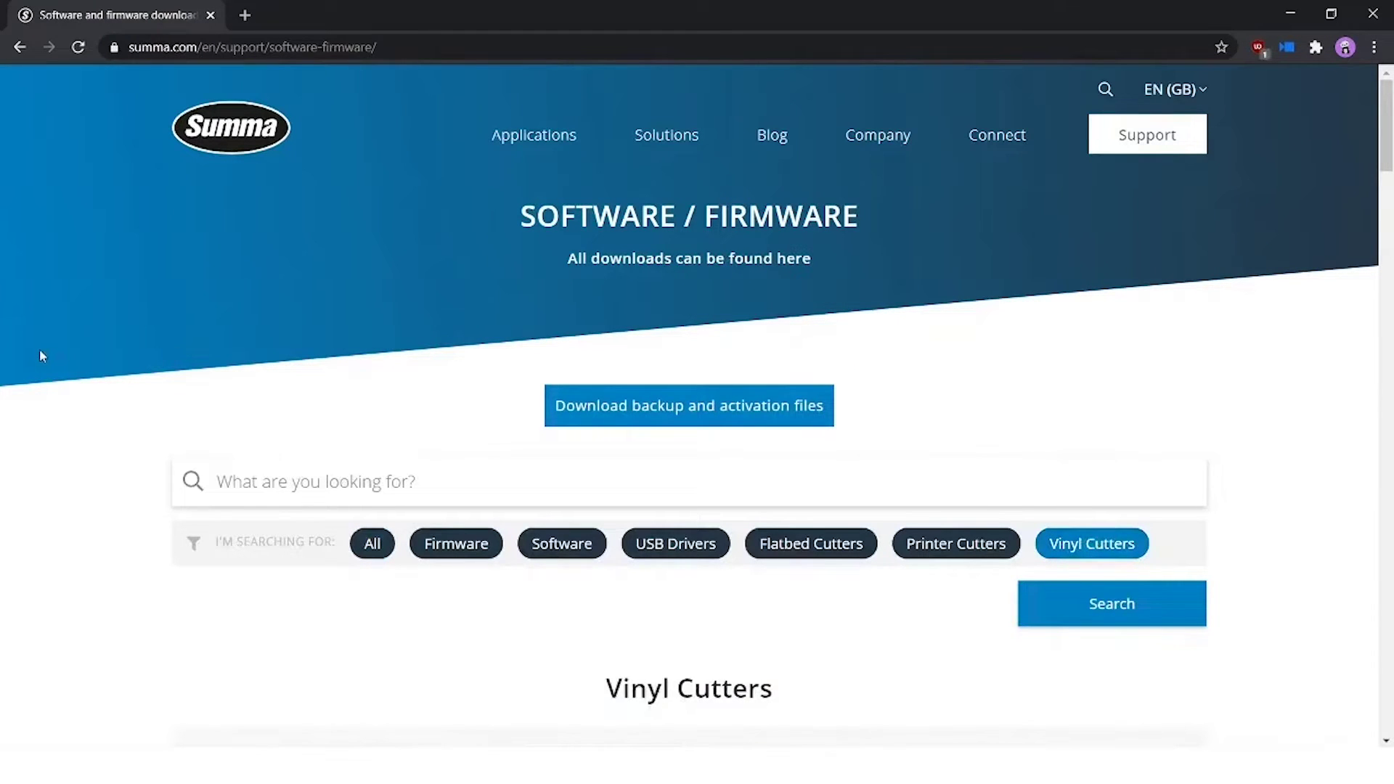
# Scroll to the Software table and download the Summa GoSign Tools installer.
pyautogui.scroll(-15, 40, 355)
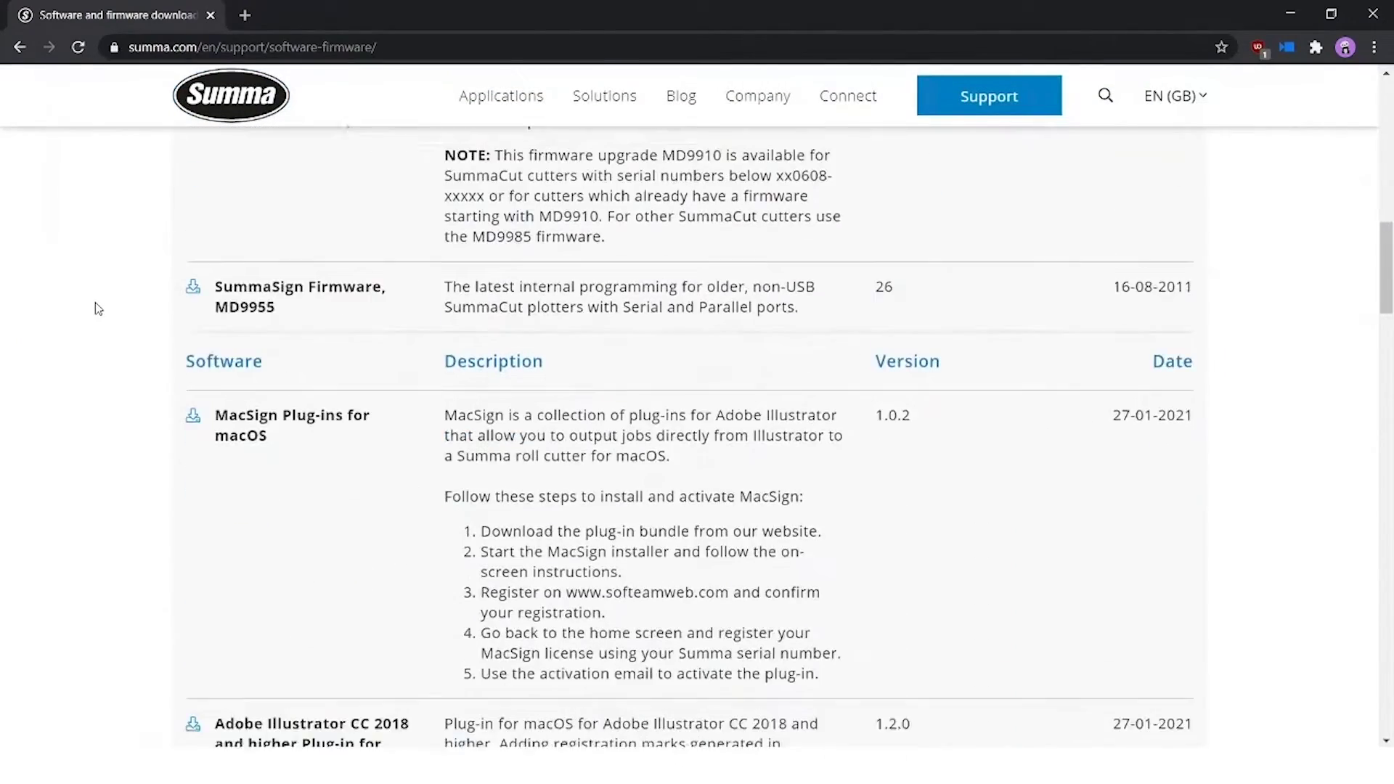
pyautogui.scroll(-9, 100, 305)
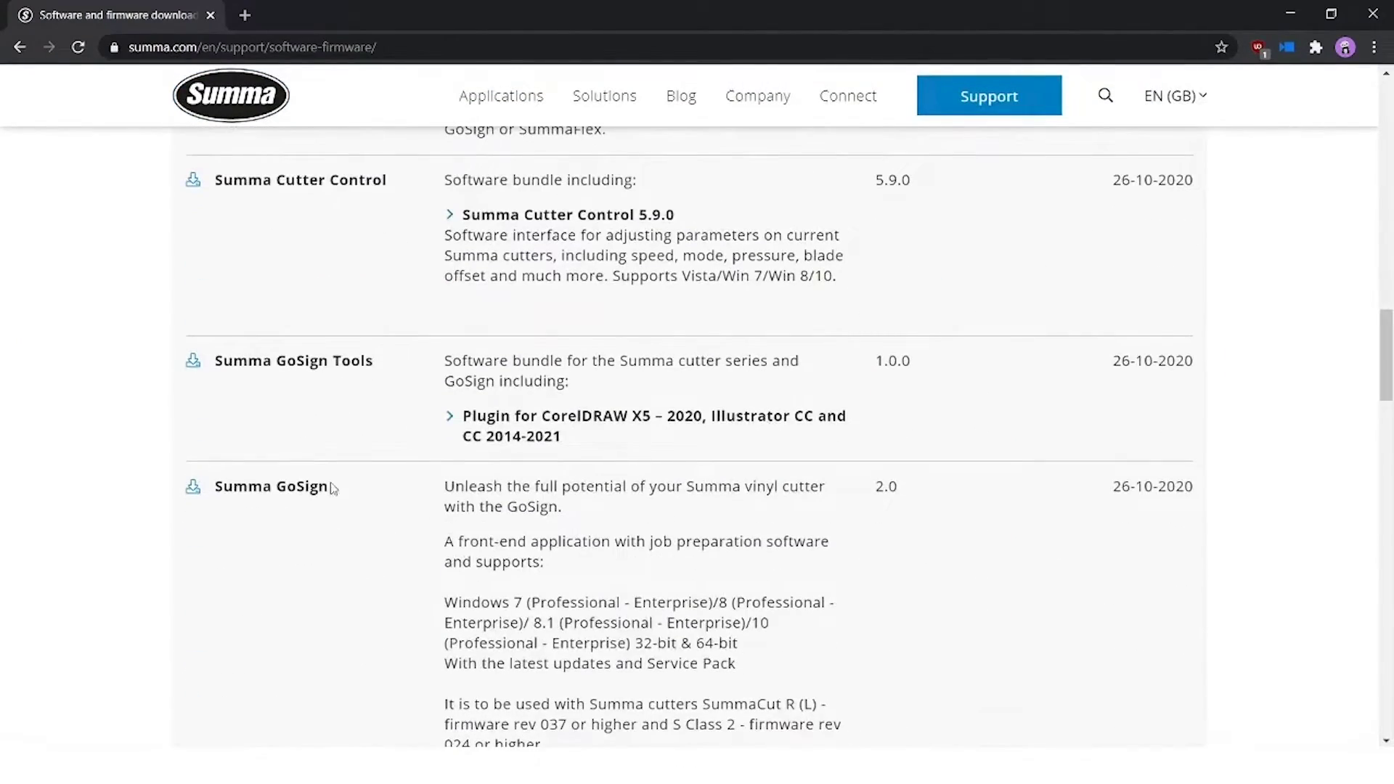
pyautogui.scroll(-1, 305, 483)
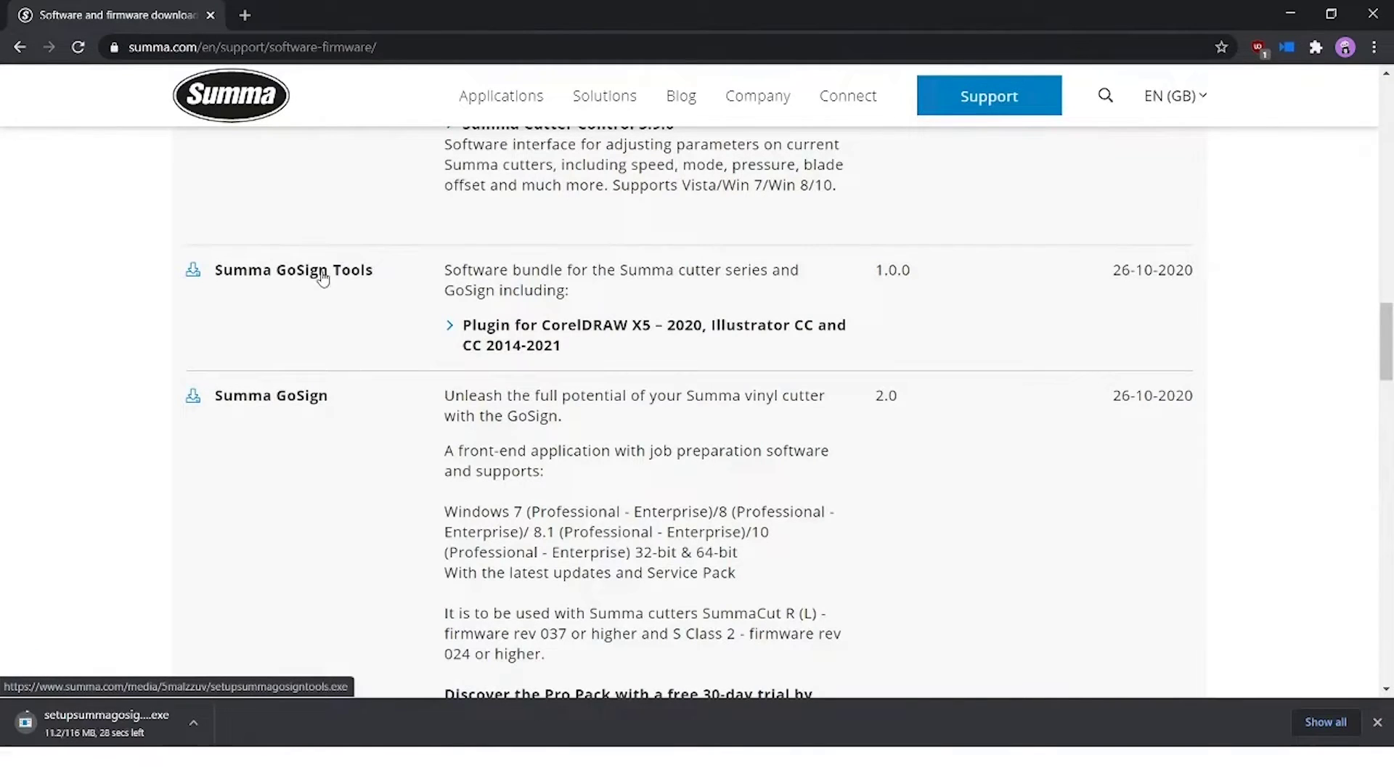
pyautogui.click(290, 276)
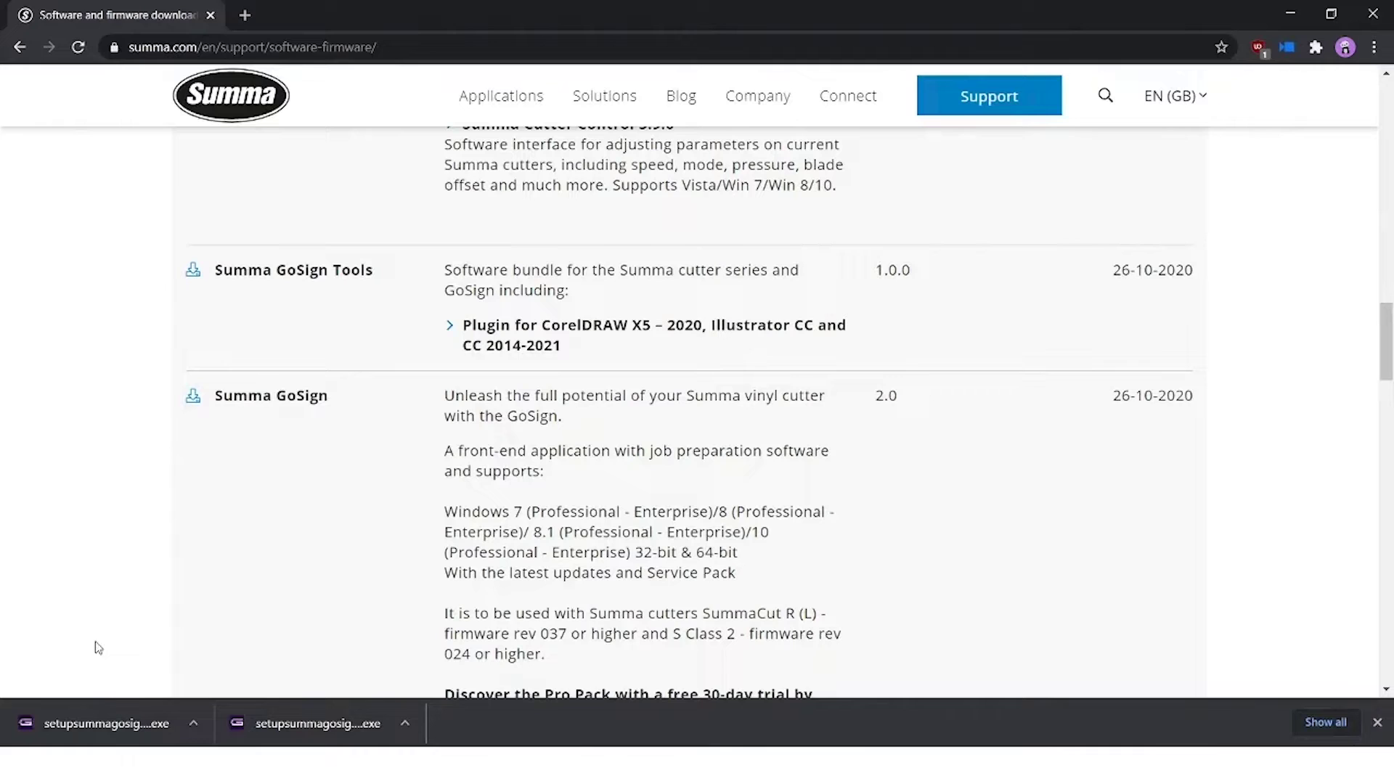
# Install GoSign Tools in the default folder with its Illustrator 25 and CorelDRAW 22 plugins.
pyautogui.click(116, 722)
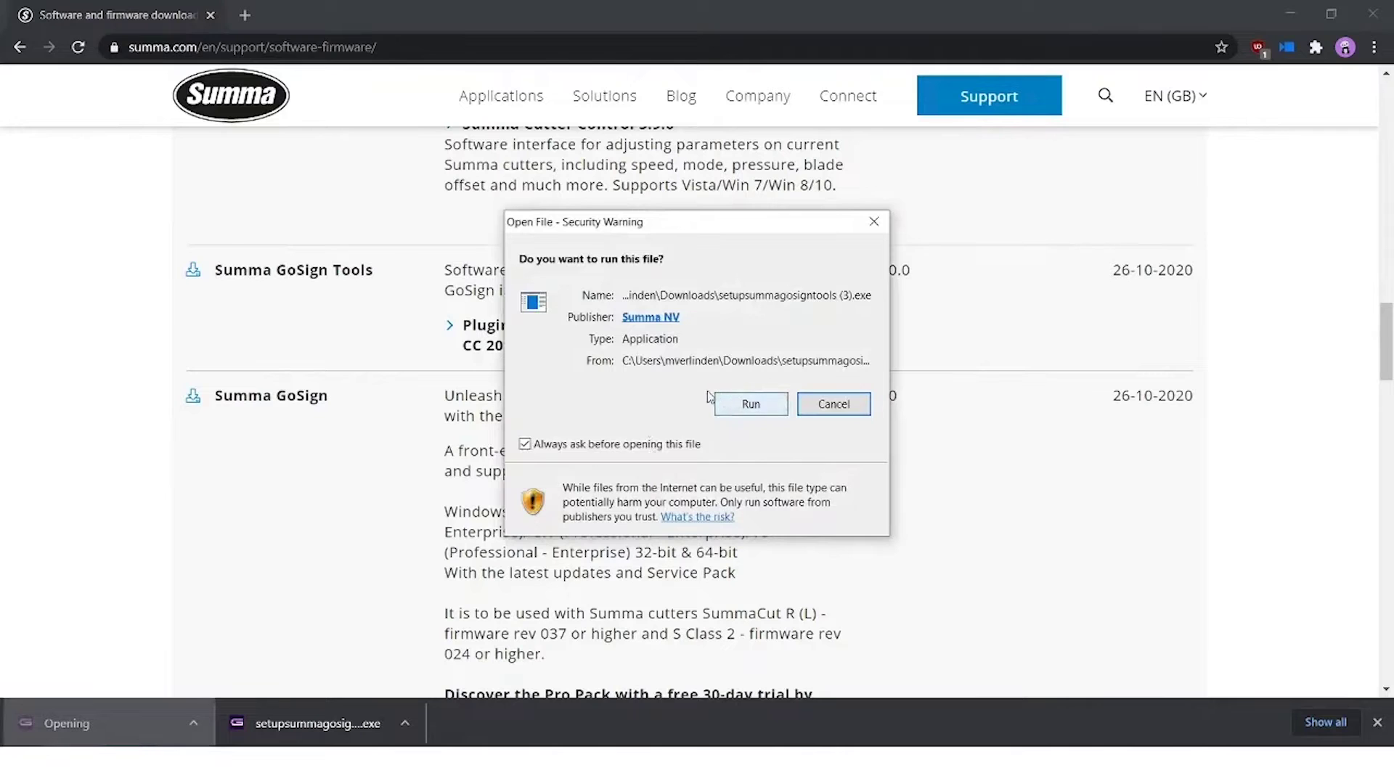
pyautogui.click(750, 403)
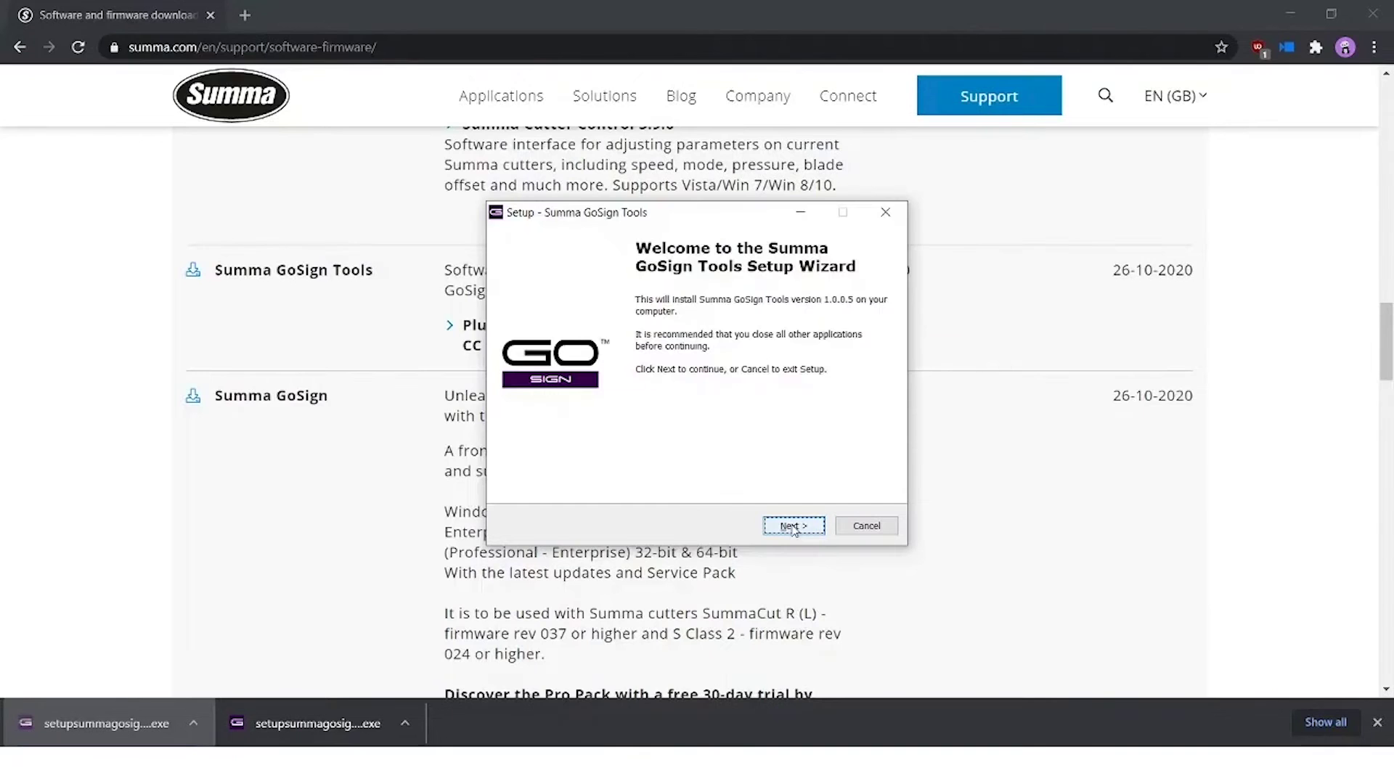
pyautogui.click(793, 527)
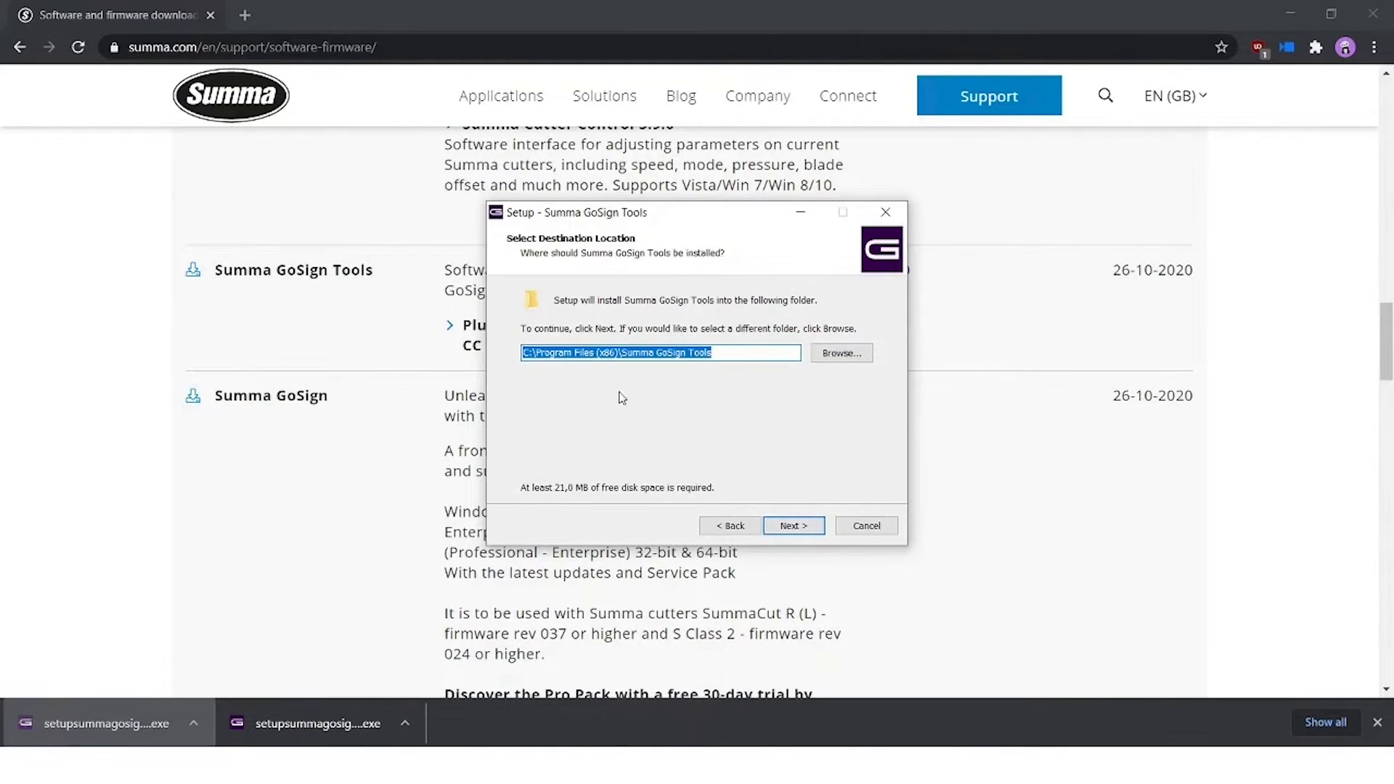
pyautogui.click(794, 525)
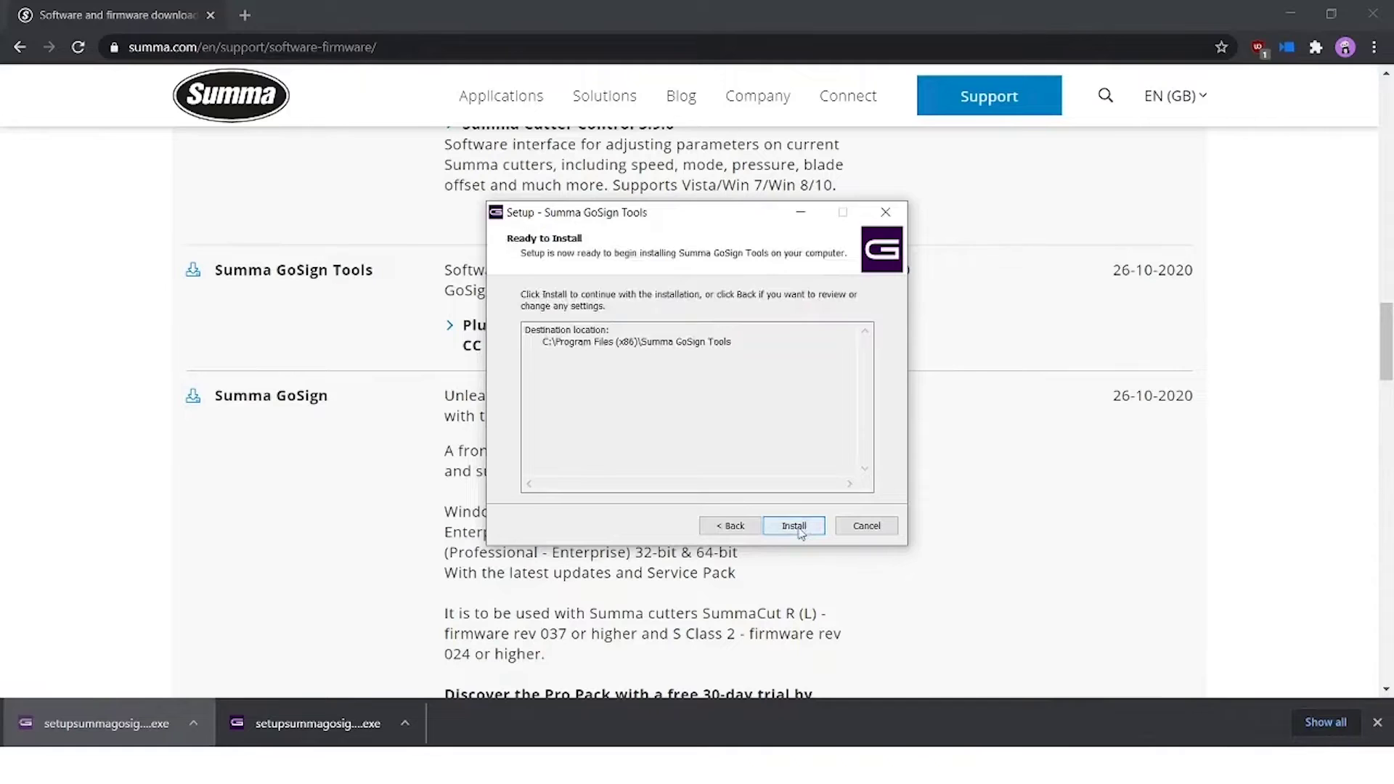
pyautogui.click(793, 526)
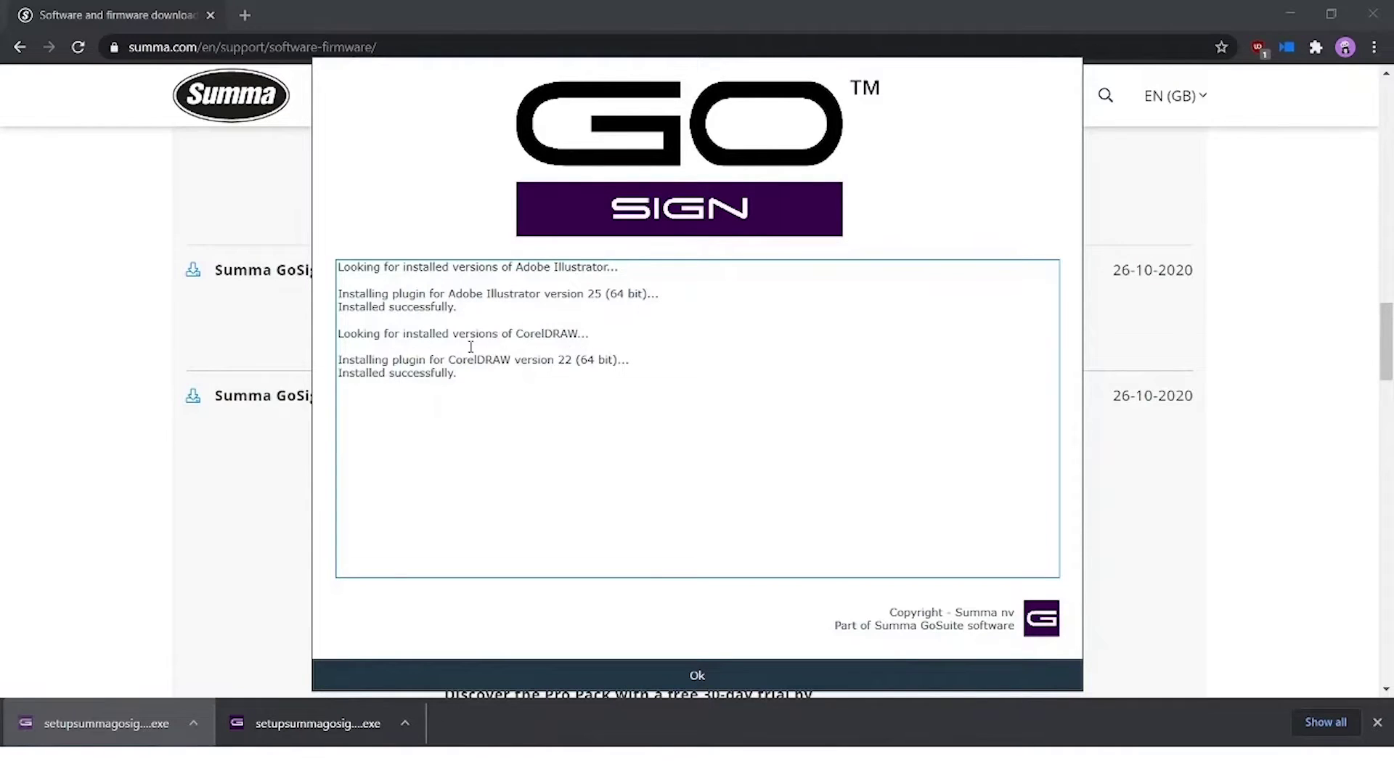
pyautogui.click(699, 677)
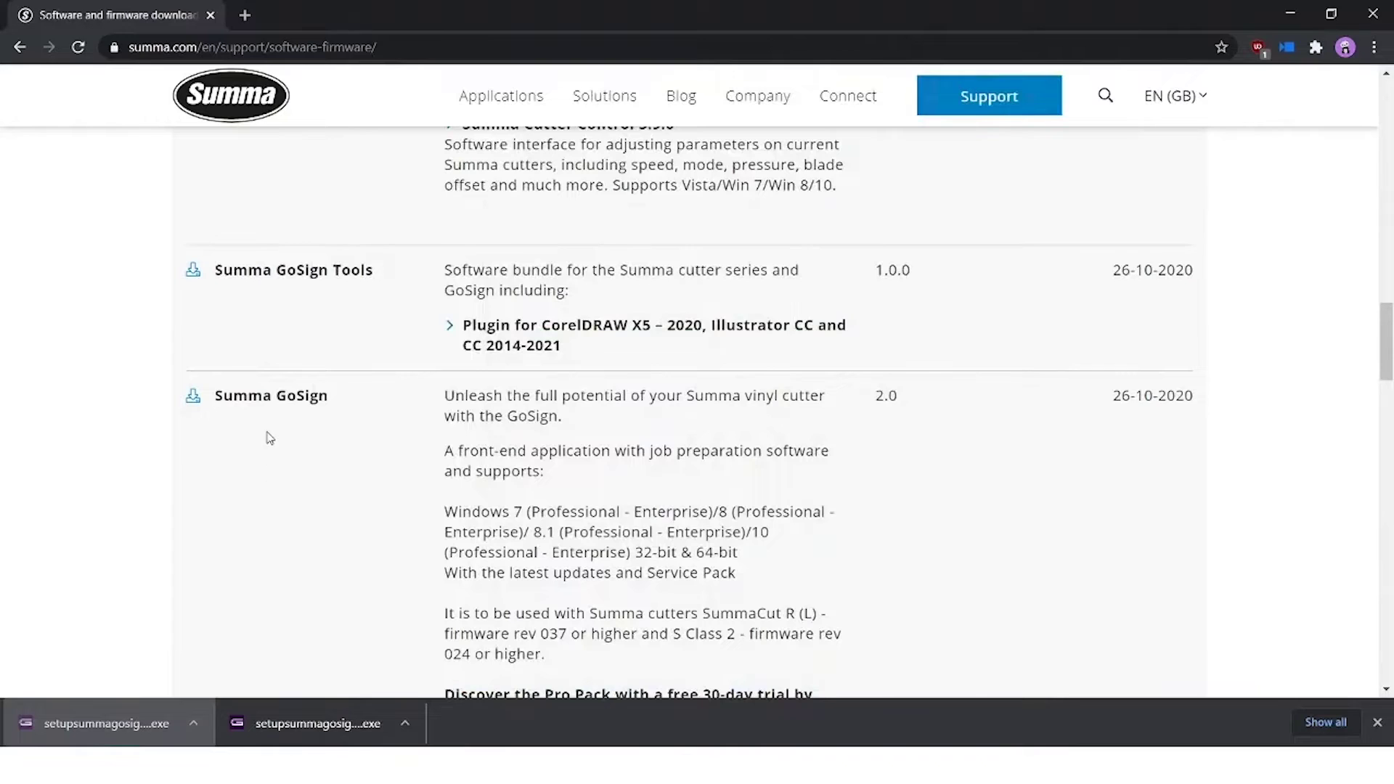
# Run the Summa GoSign installer and install it into the default folder.
pyautogui.click(319, 724)
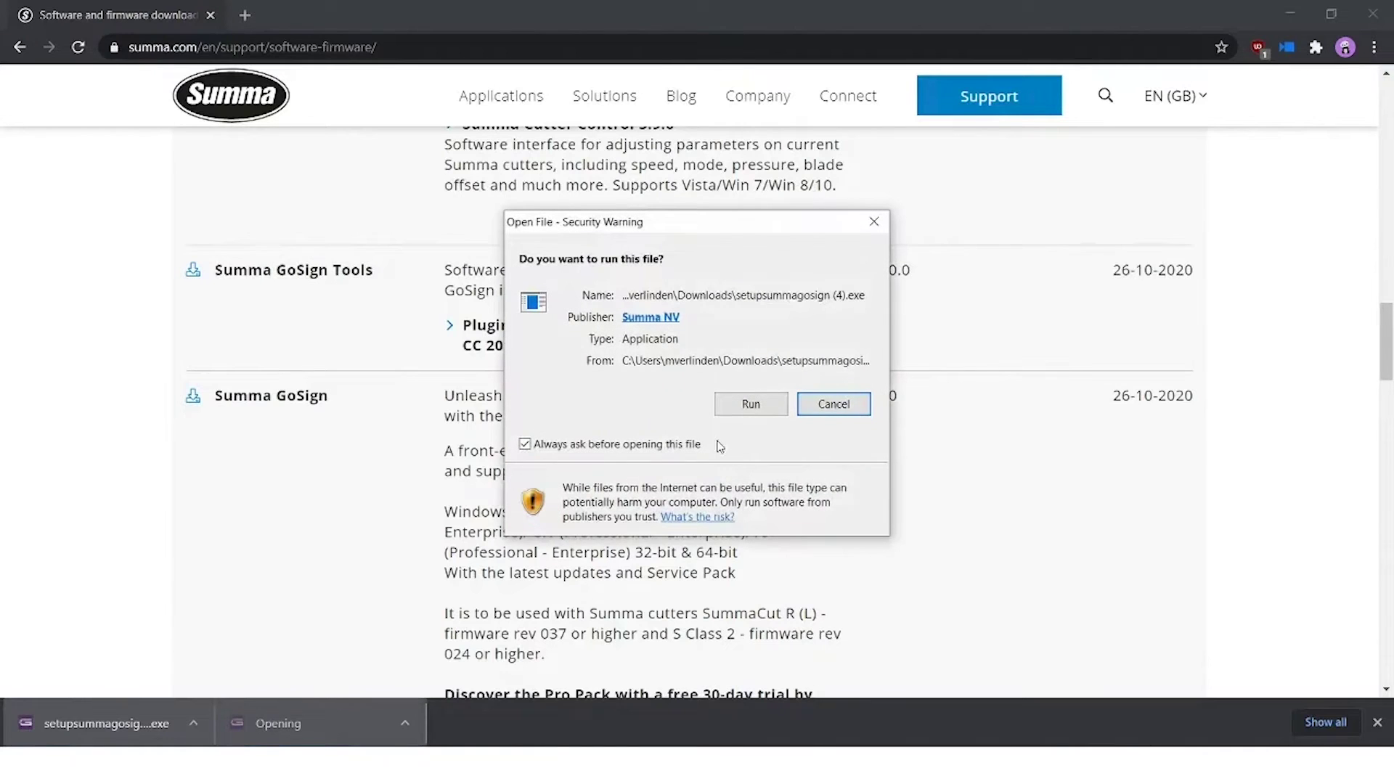
pyautogui.click(750, 404)
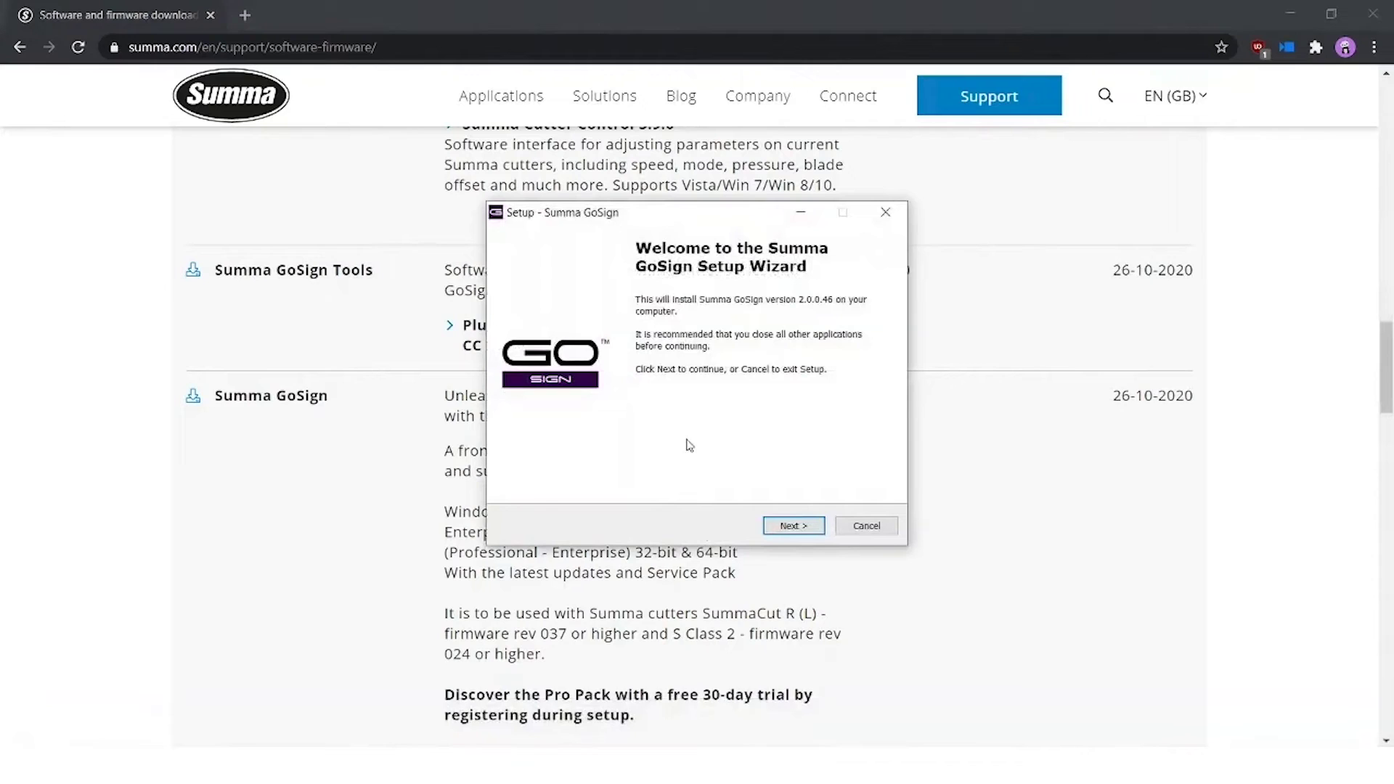
pyautogui.click(794, 526)
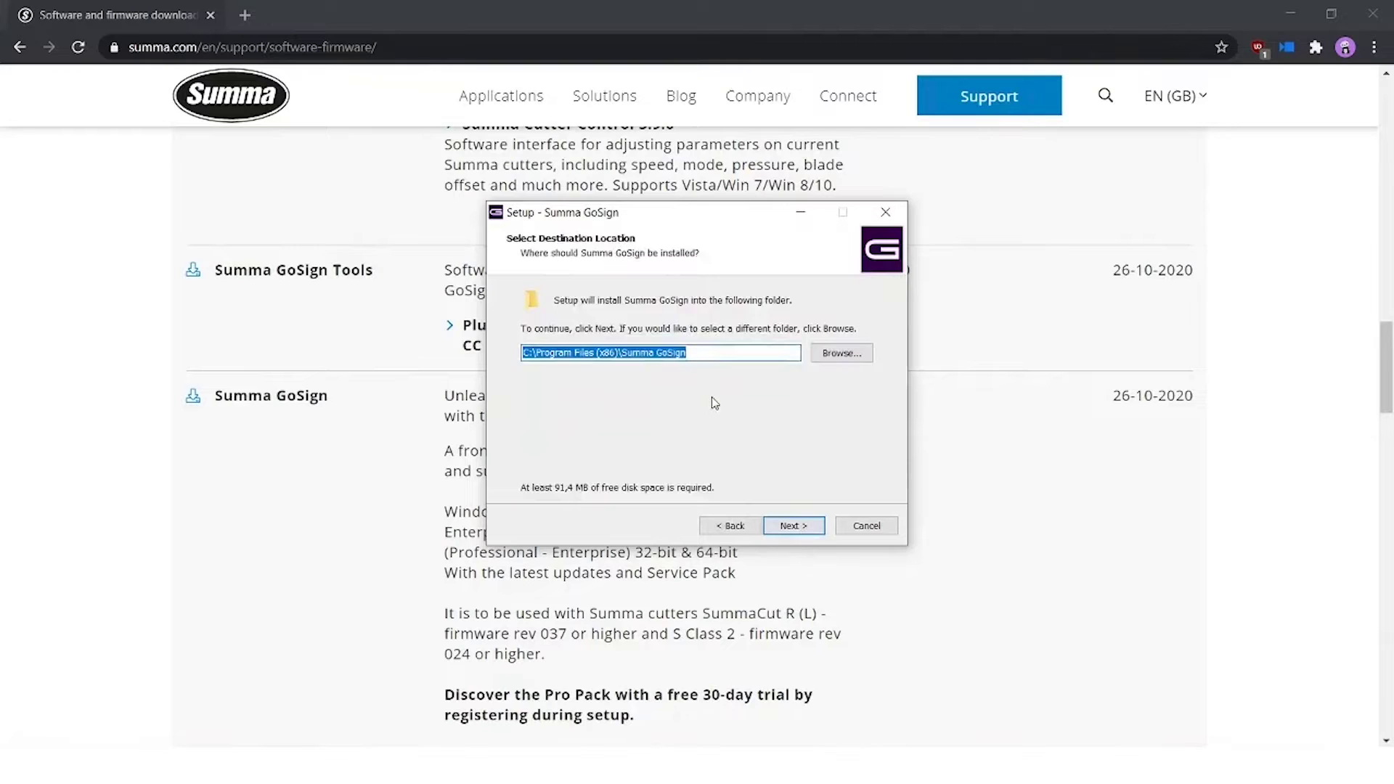
pyautogui.click(810, 531)
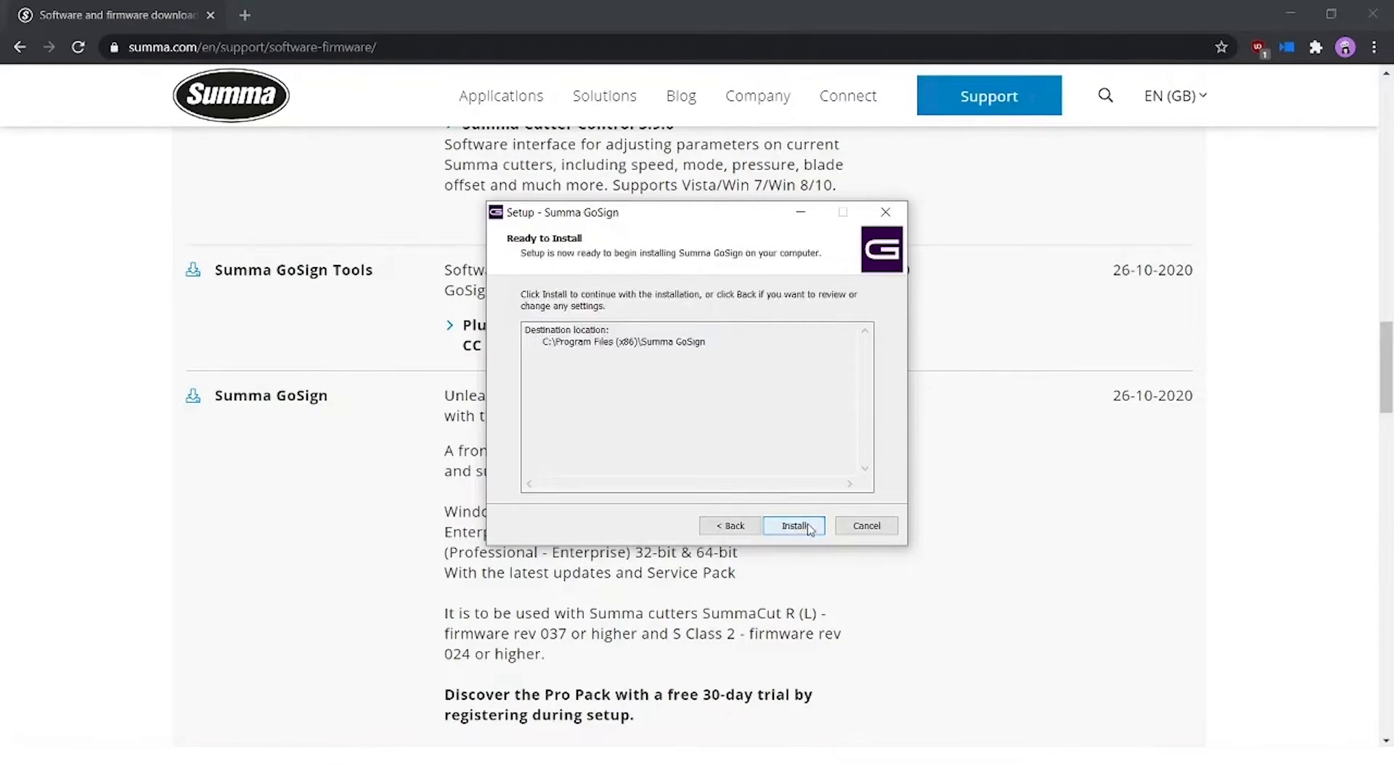
pyautogui.click(795, 526)
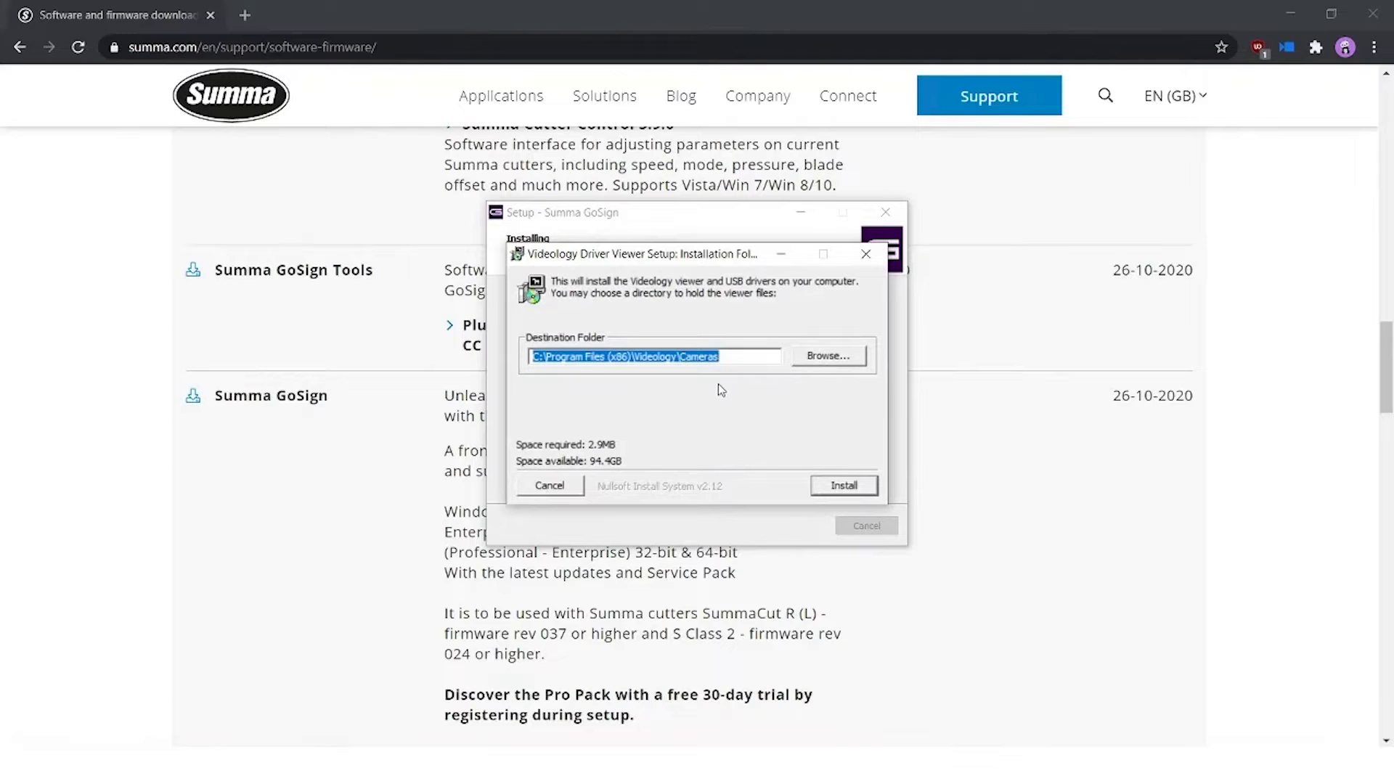
# Install the Videology viewer and USB camera drivers, then close Driver Viewer setup.
pyautogui.click(842, 485)
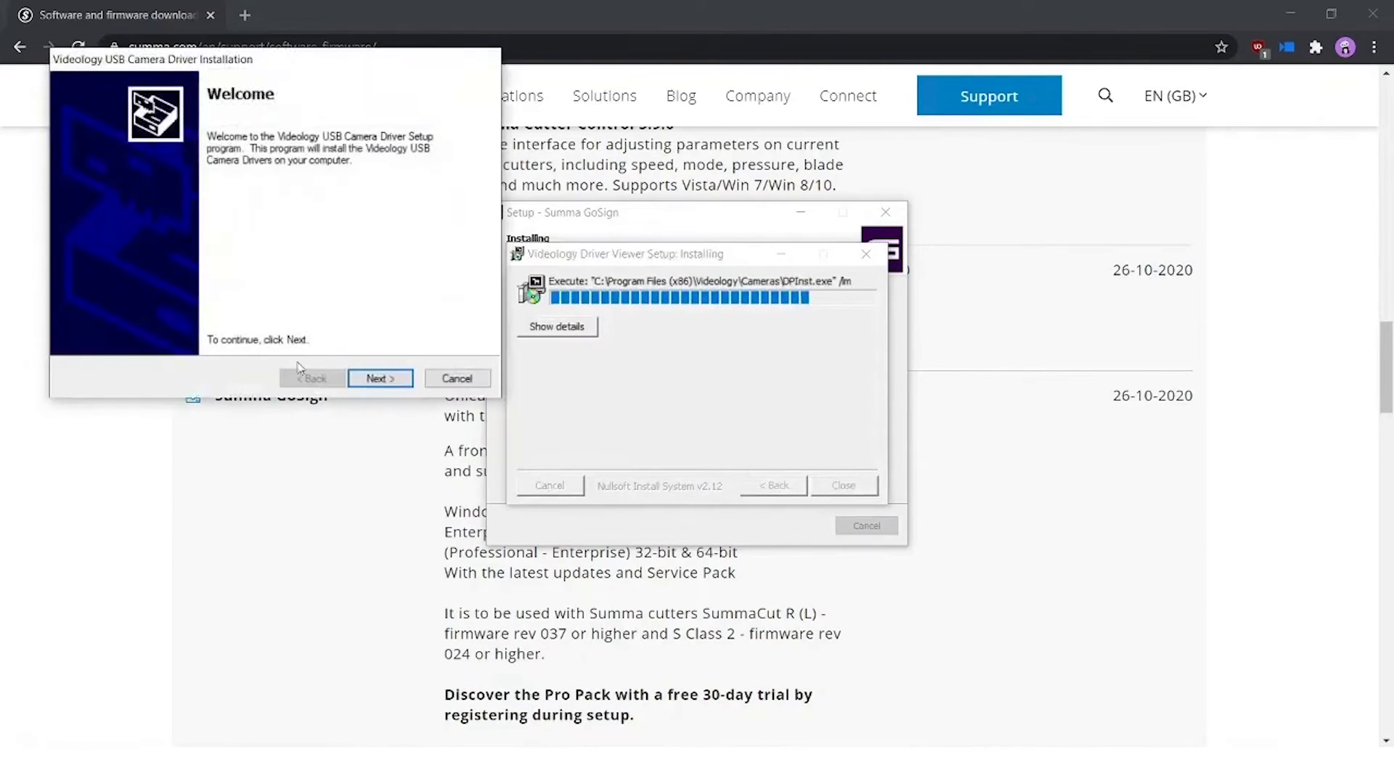
pyautogui.click(379, 379)
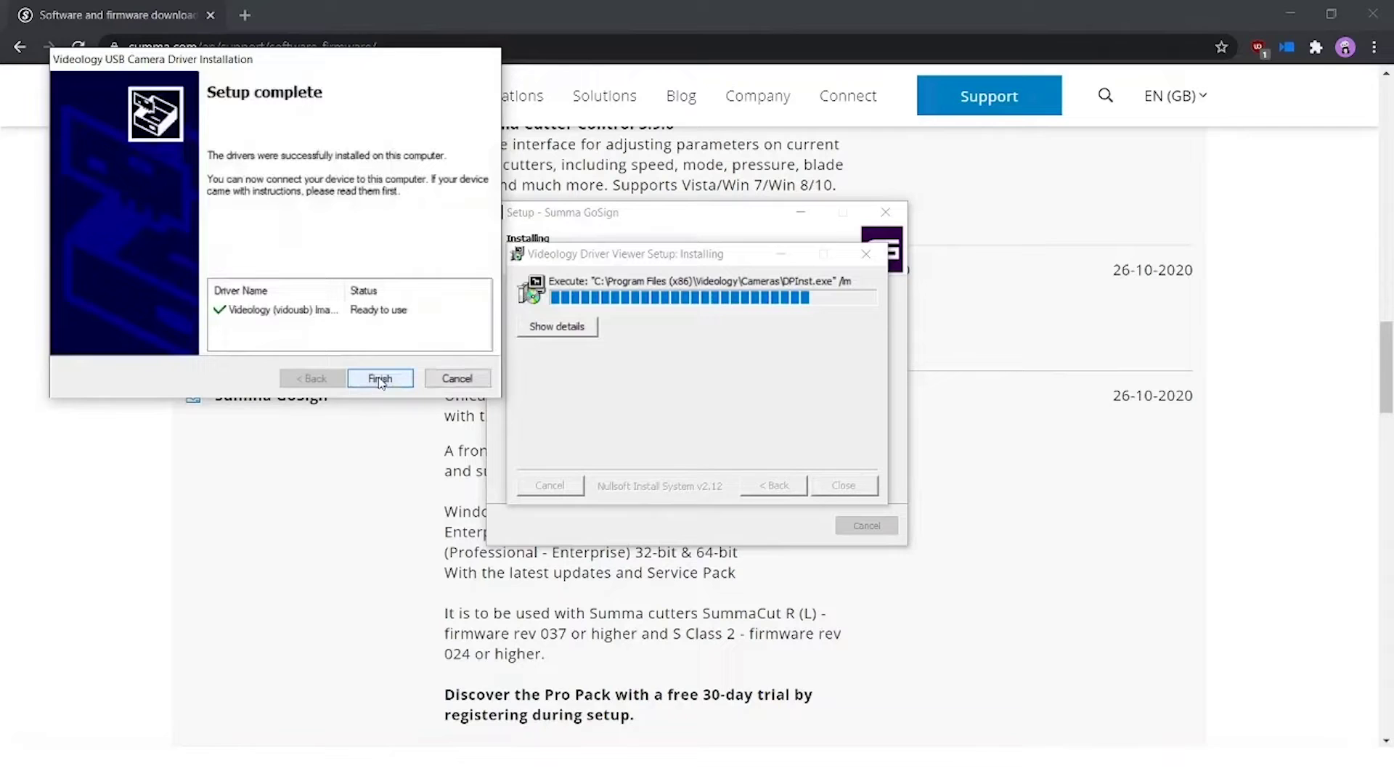
pyautogui.click(379, 379)
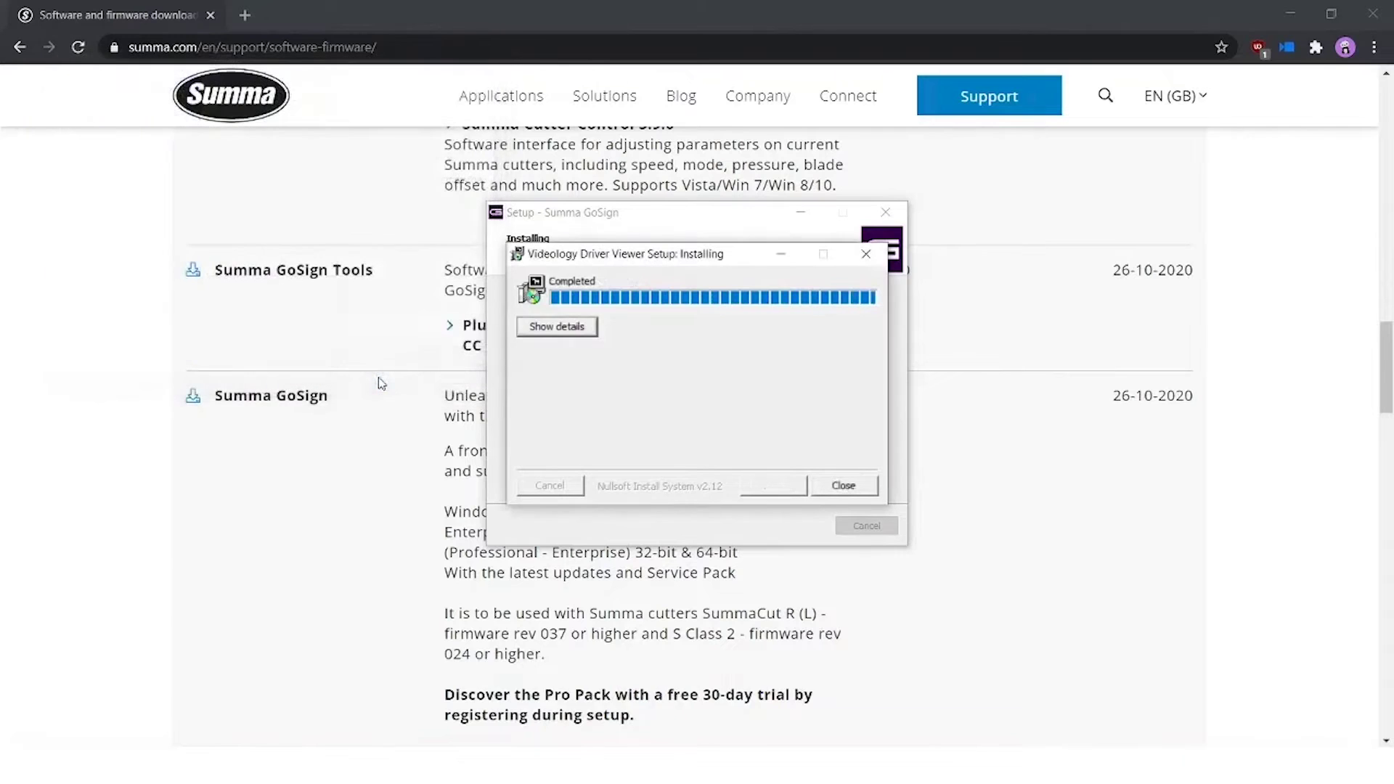
pyautogui.click(844, 486)
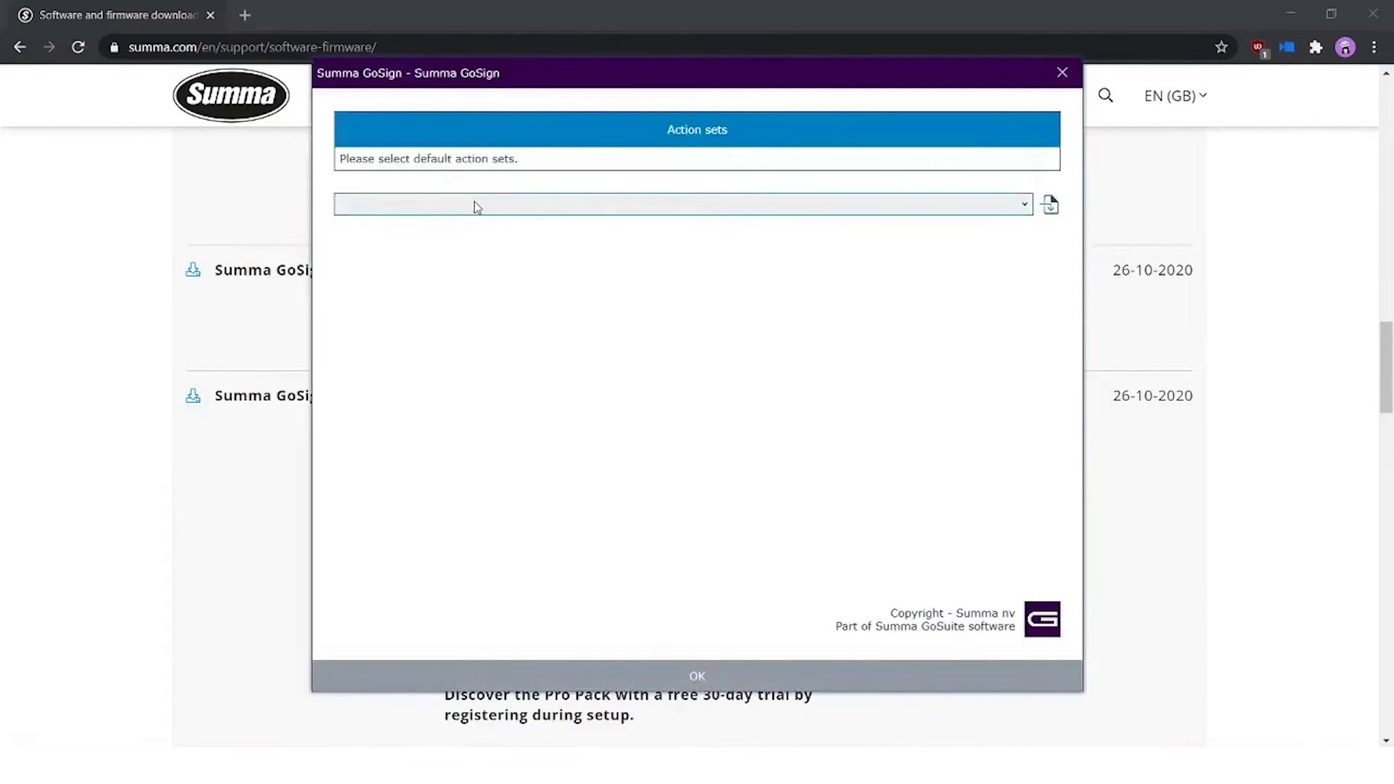
# Pick BasicActionSets.xml from the Action sets list and confirm it as the default.
pyautogui.click(473, 204)
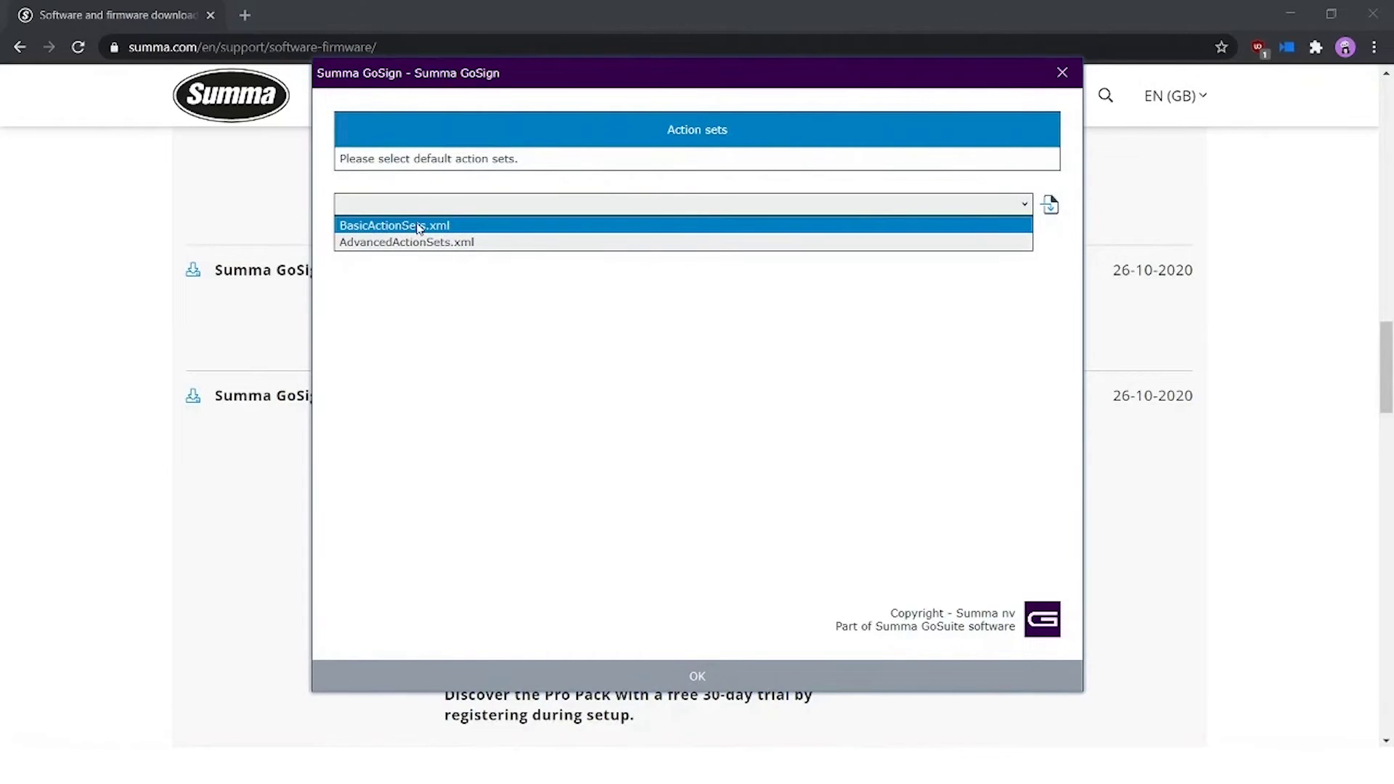
pyautogui.click(418, 228)
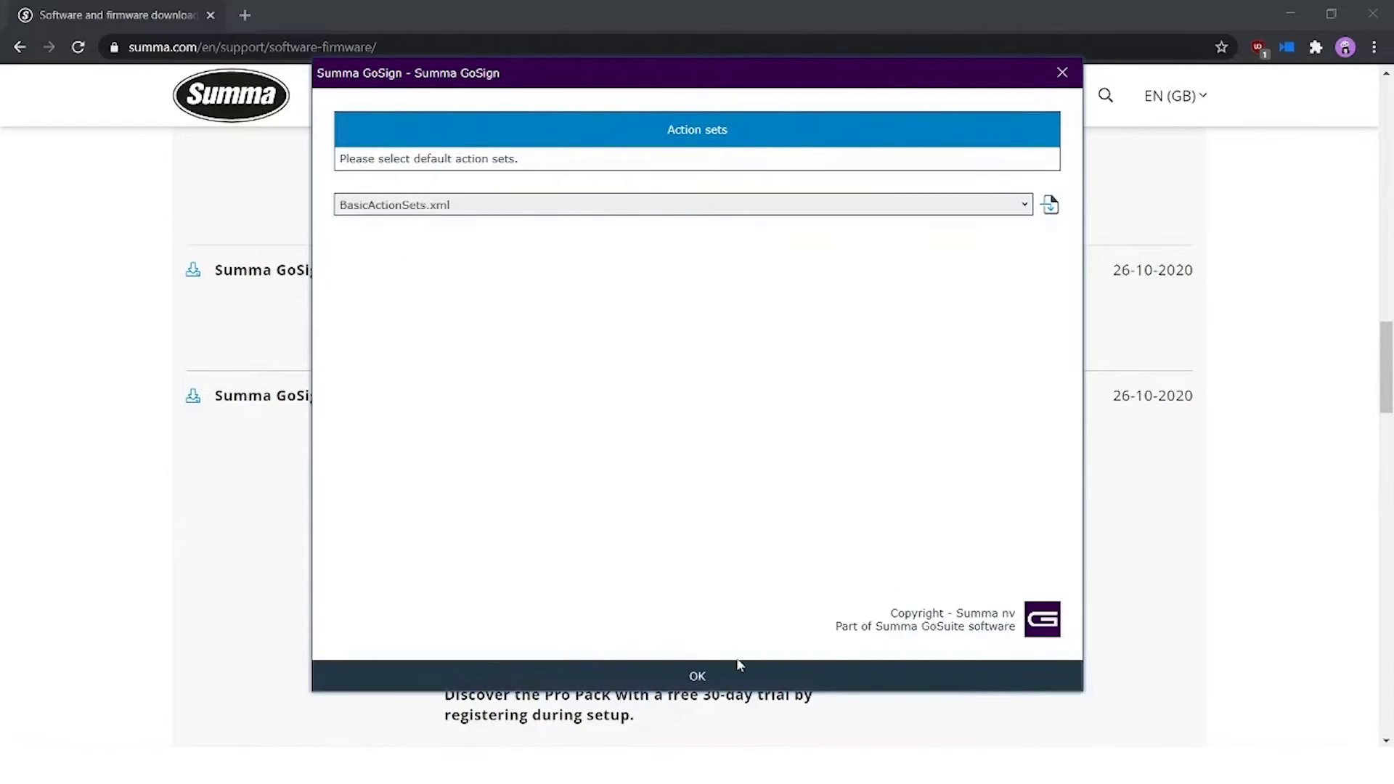
pyautogui.click(697, 676)
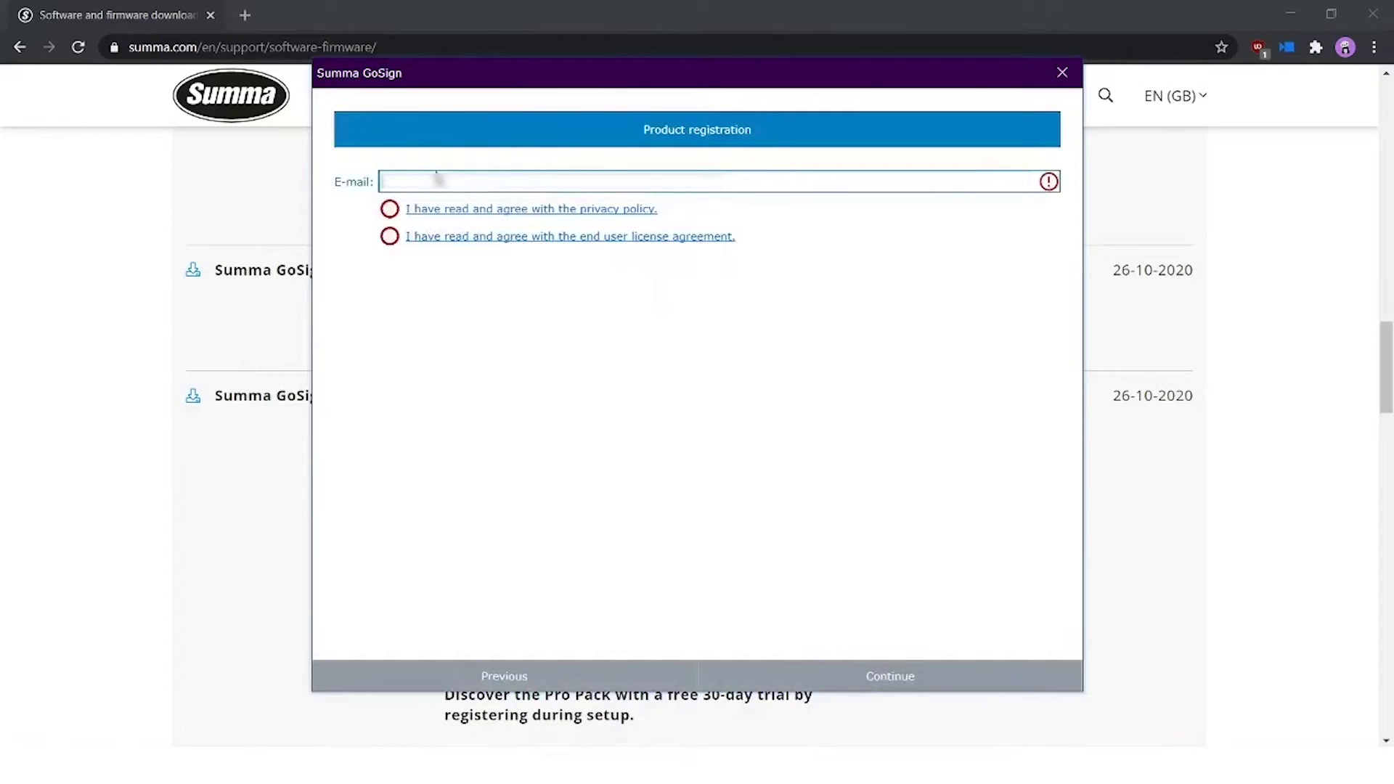
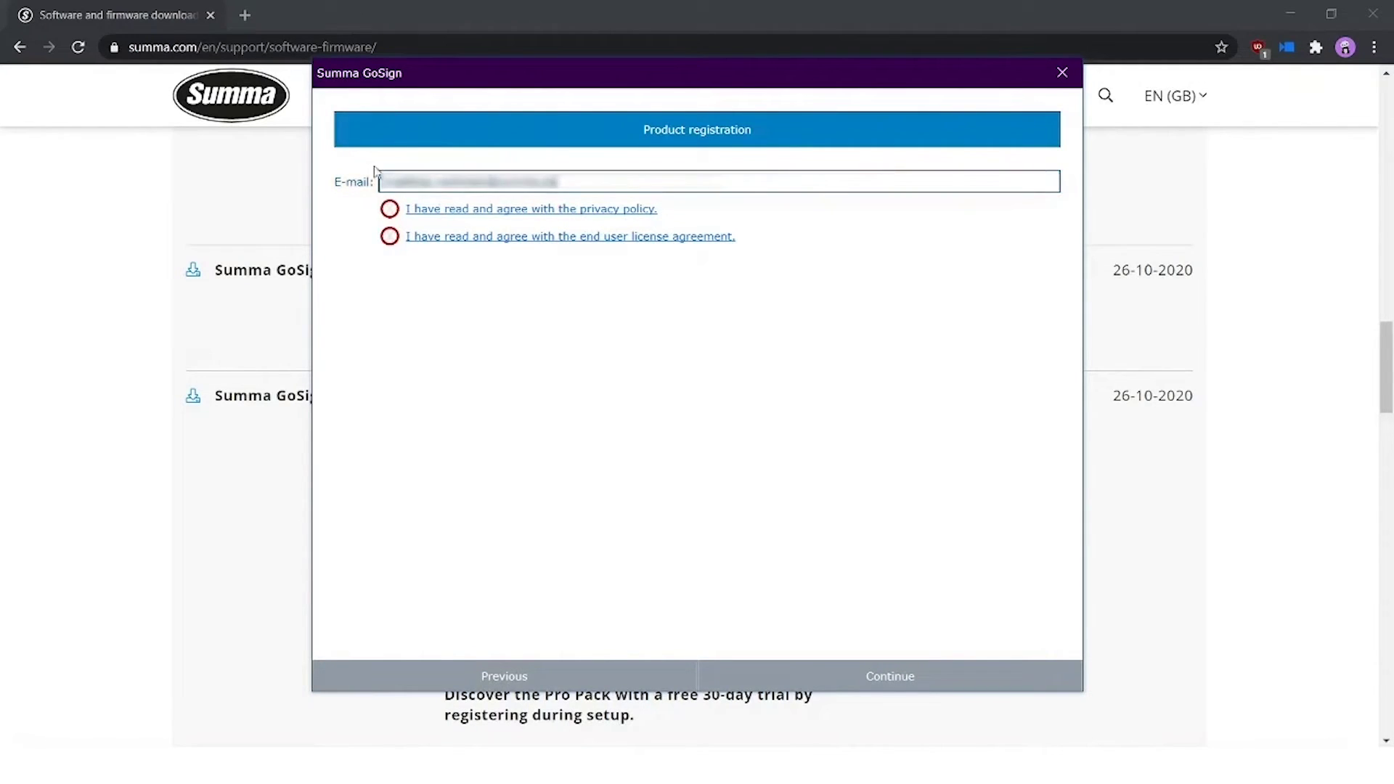
# Register with the user's e-mail address and accept the privacy policy and end user license agreement.
pyautogui.click(389, 211)
pyautogui.click(389, 239)
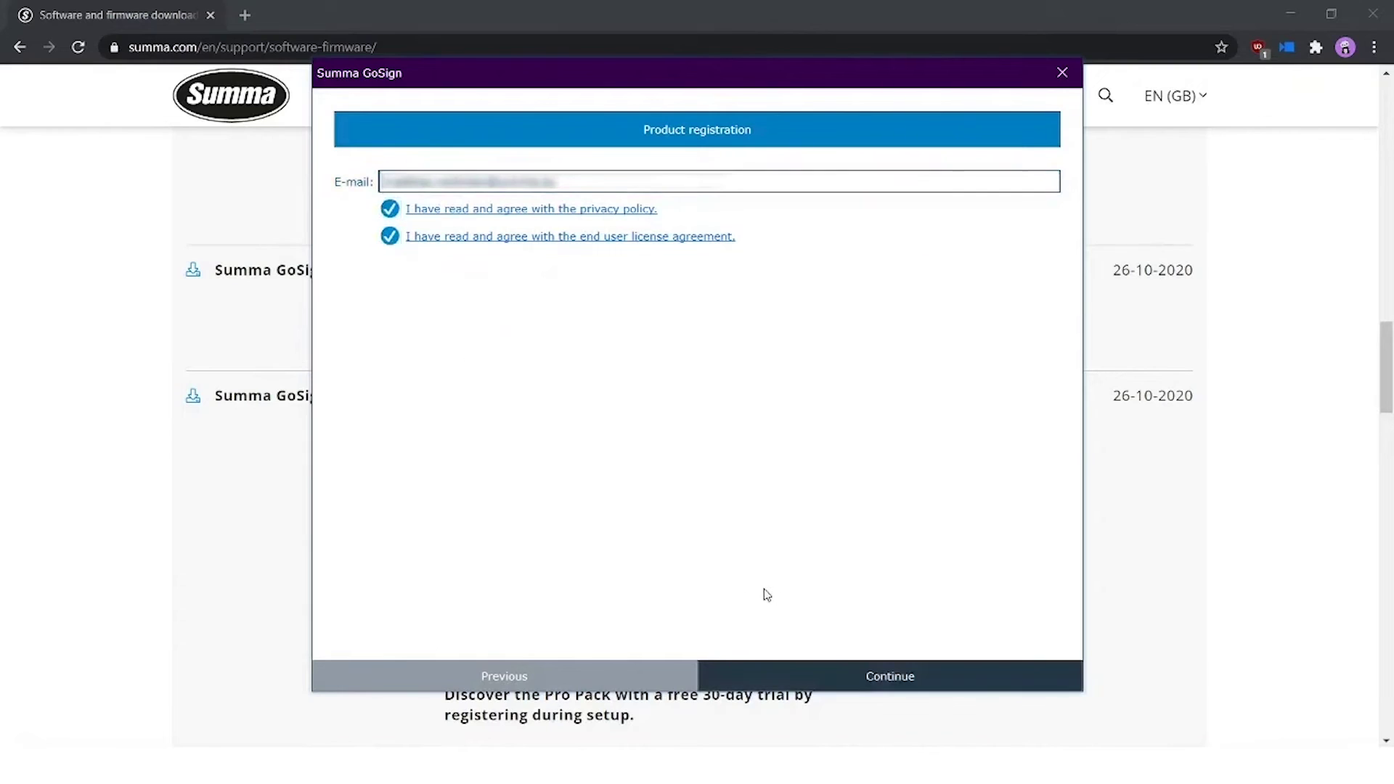
pyautogui.click(842, 676)
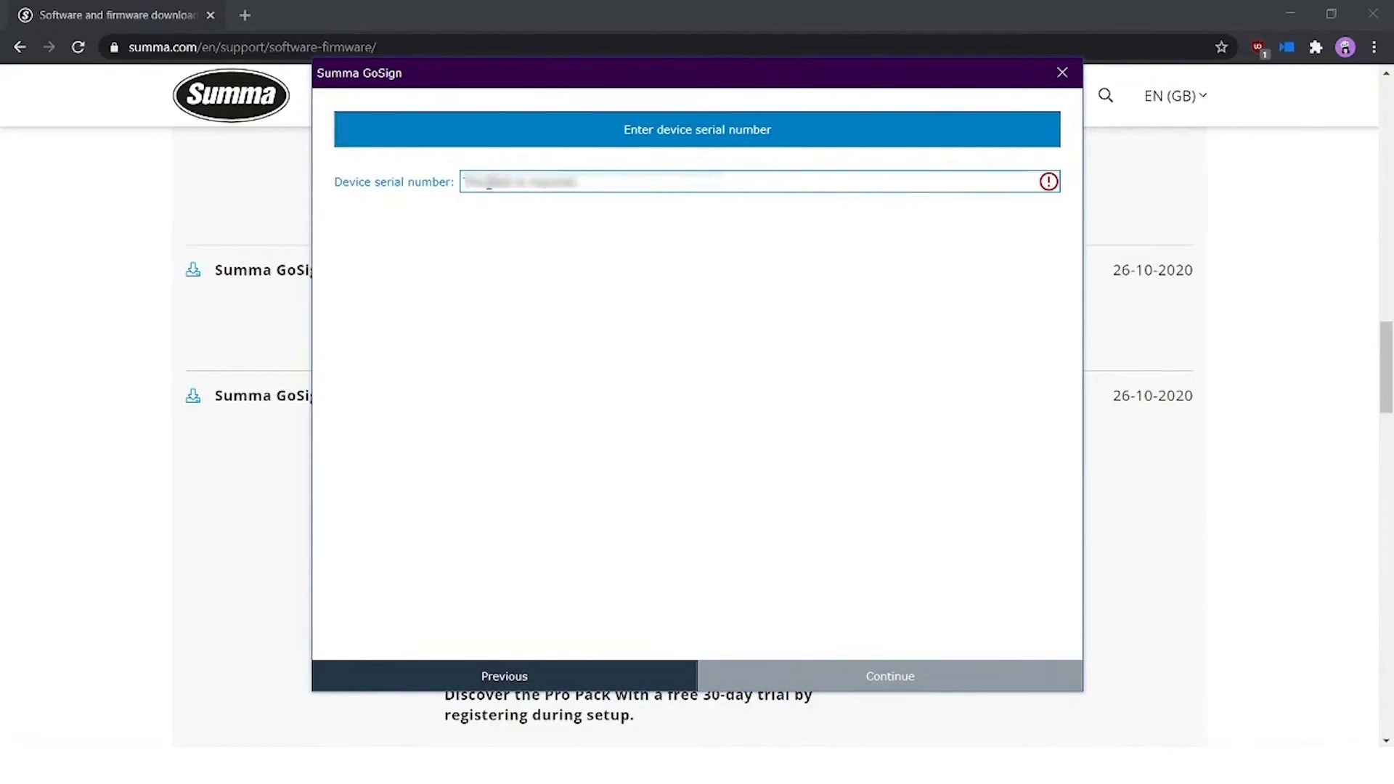
# Enter the device serial number, correcting its trailing characters, and submit it to activate the licence.
pyautogui.click(489, 182)
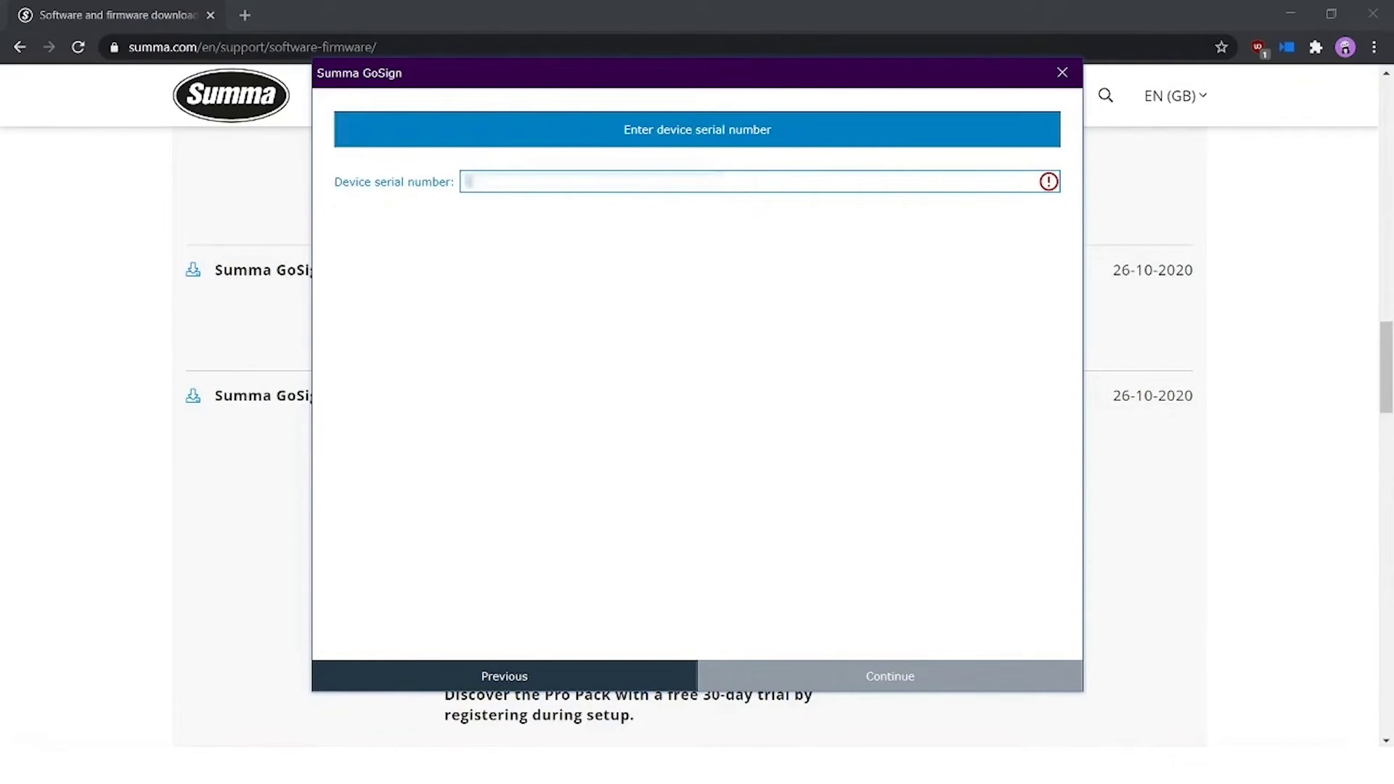
pyautogui.write('123456-123456')
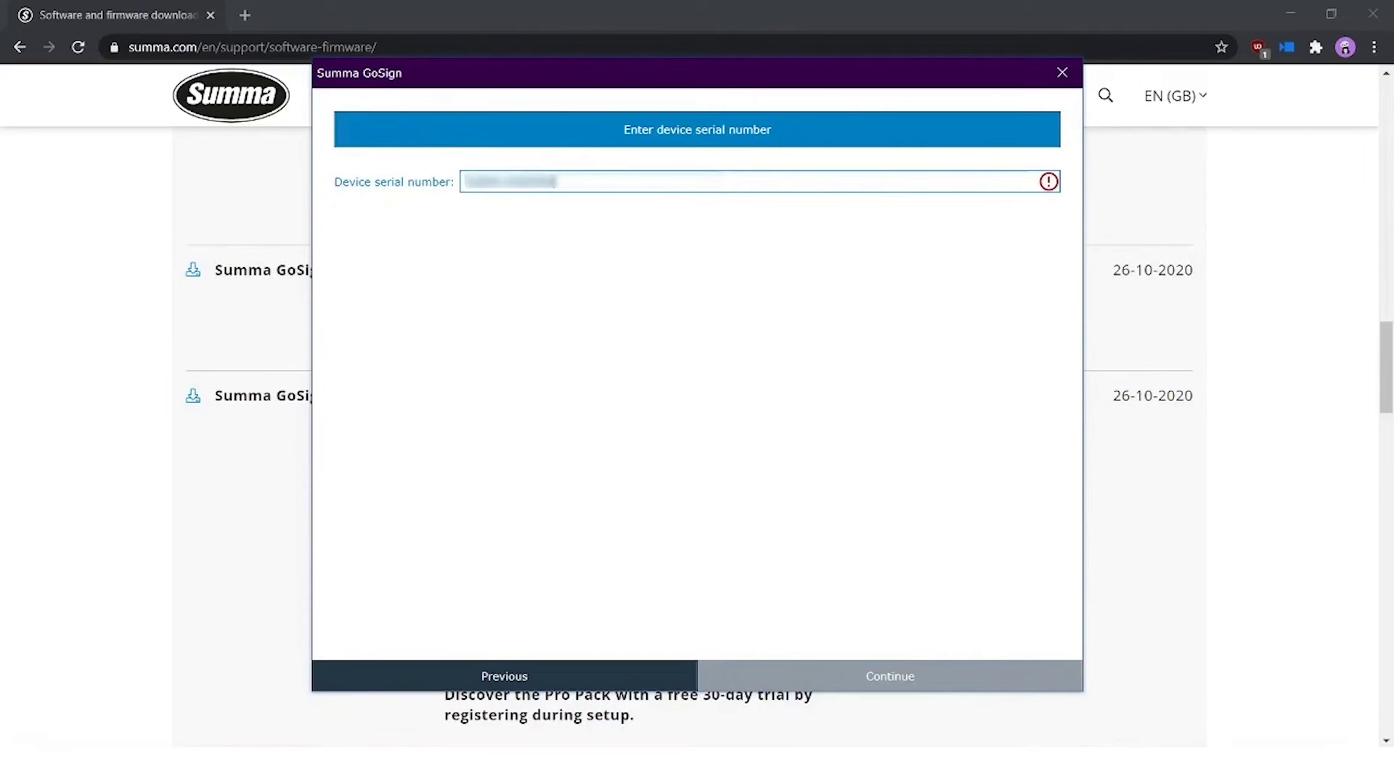
pyautogui.click(487, 218)
pyautogui.click(486, 180)
pyautogui.press('BackSpace')
pyautogui.click(601, 267)
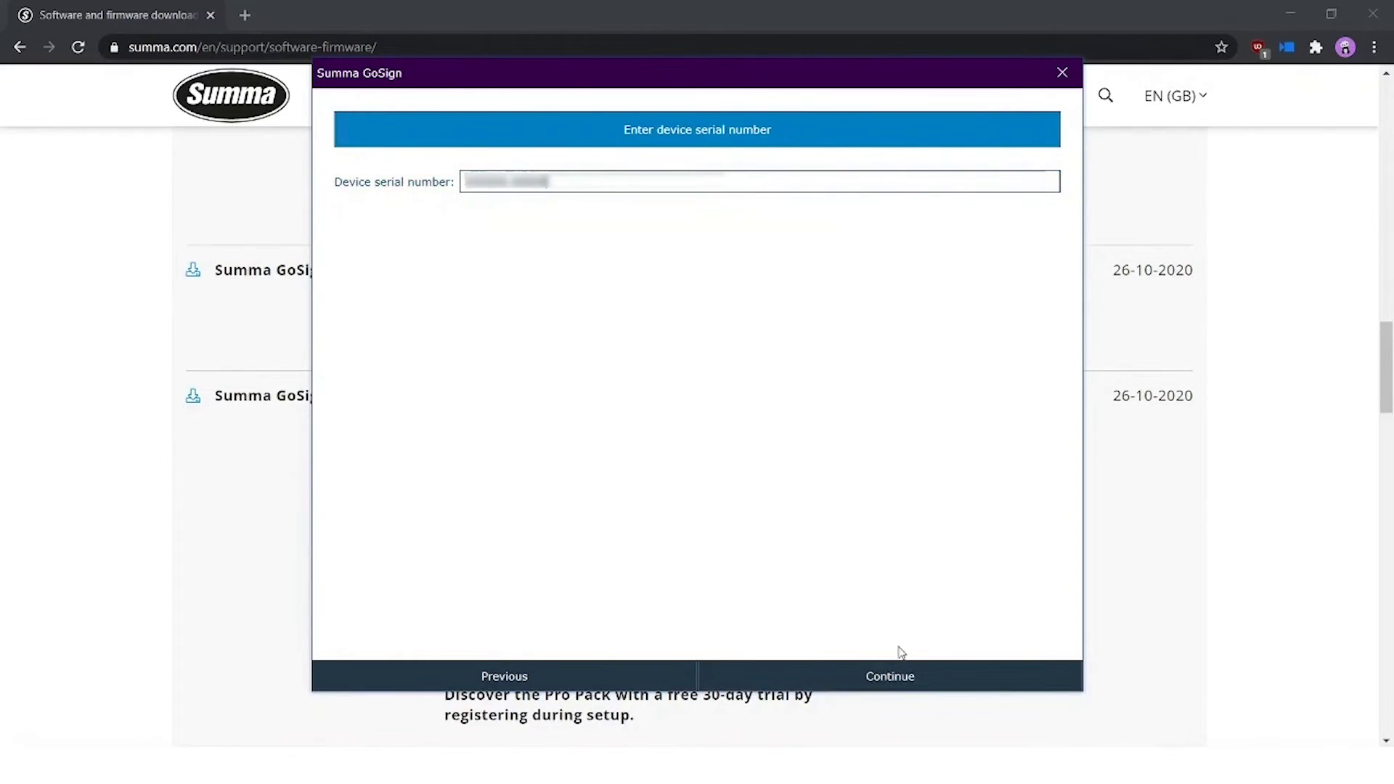
pyautogui.click(895, 673)
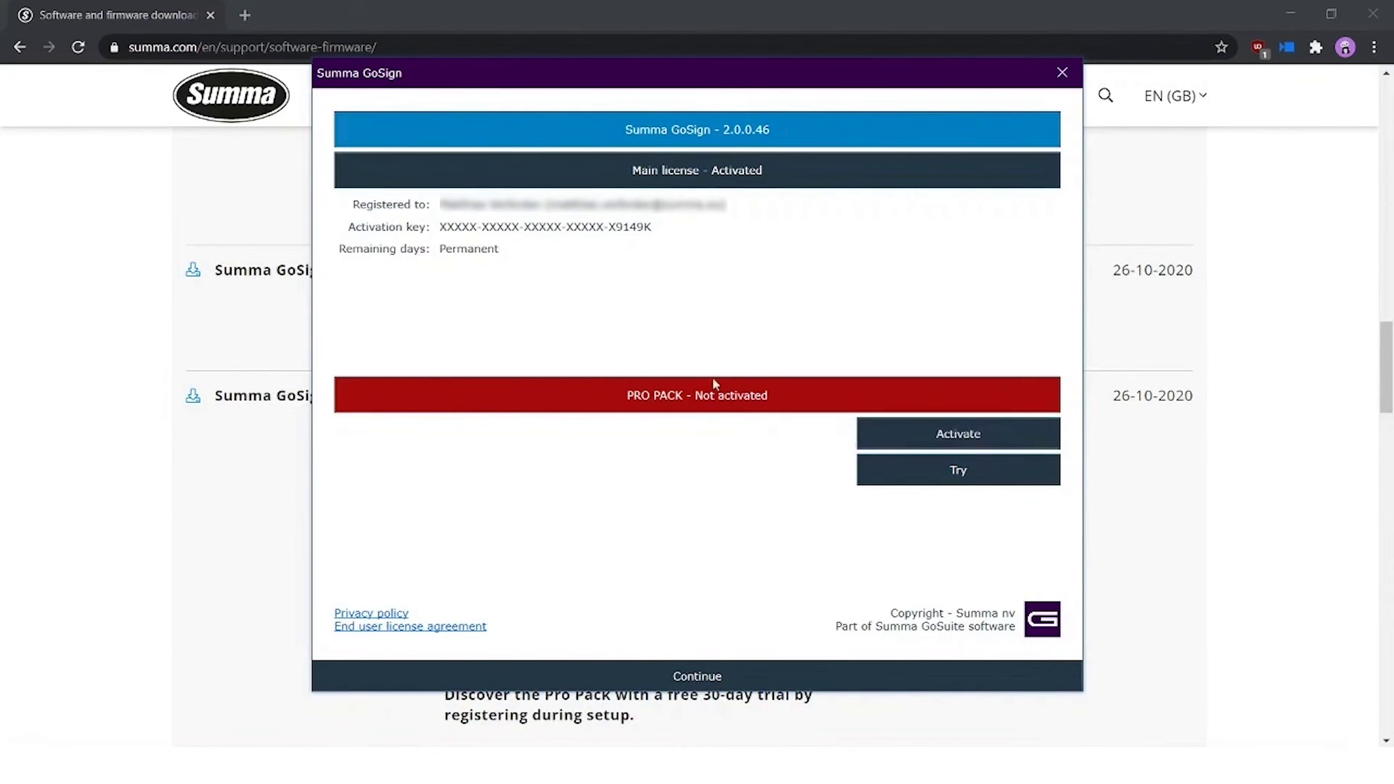
# Continue past the licence summary, leaving the Pro Pack not activated.
pyautogui.click(706, 681)
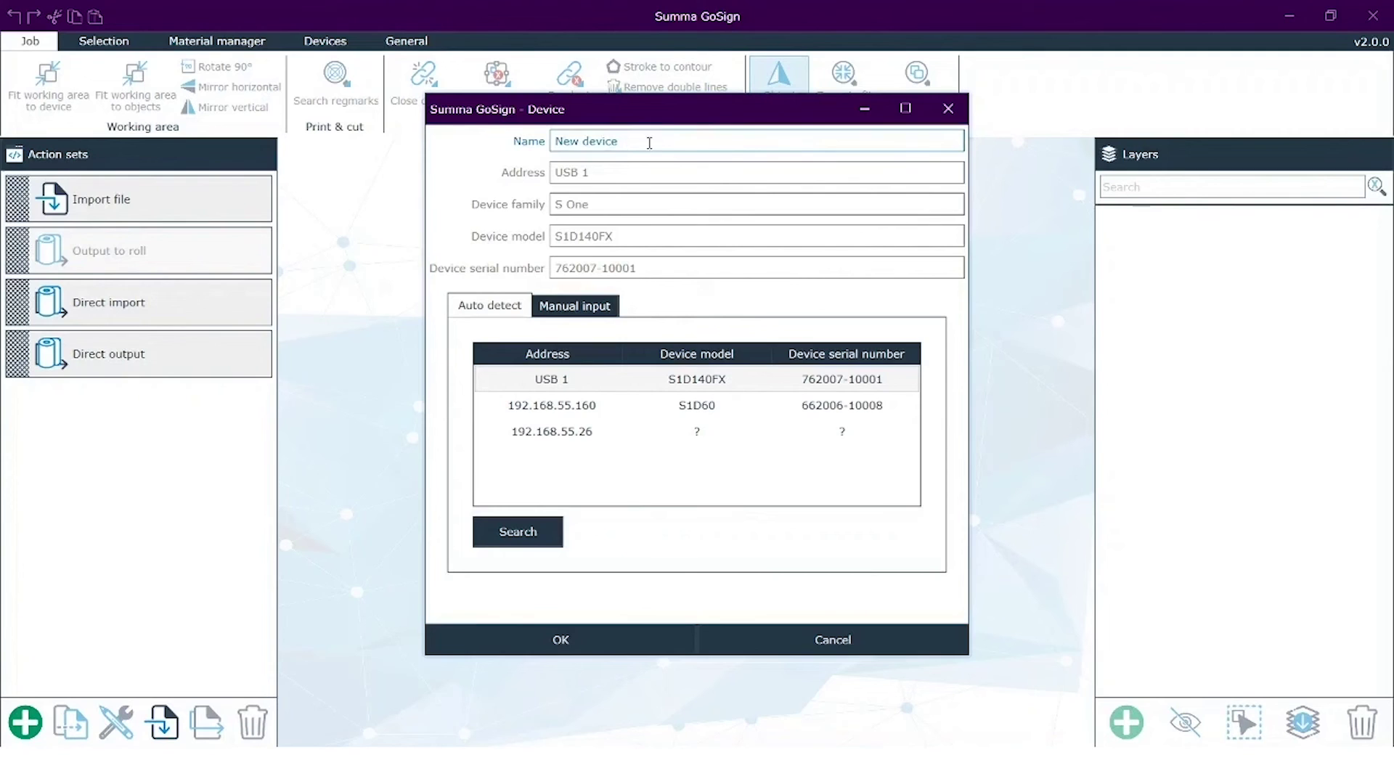
# Name the new device S1D140FX, select the USB 1 S1D140FX cutter and confirm.
pyautogui.moveTo(649, 143); pyautogui.dragTo(470, 155)
pyautogui.write('S1D140FX')
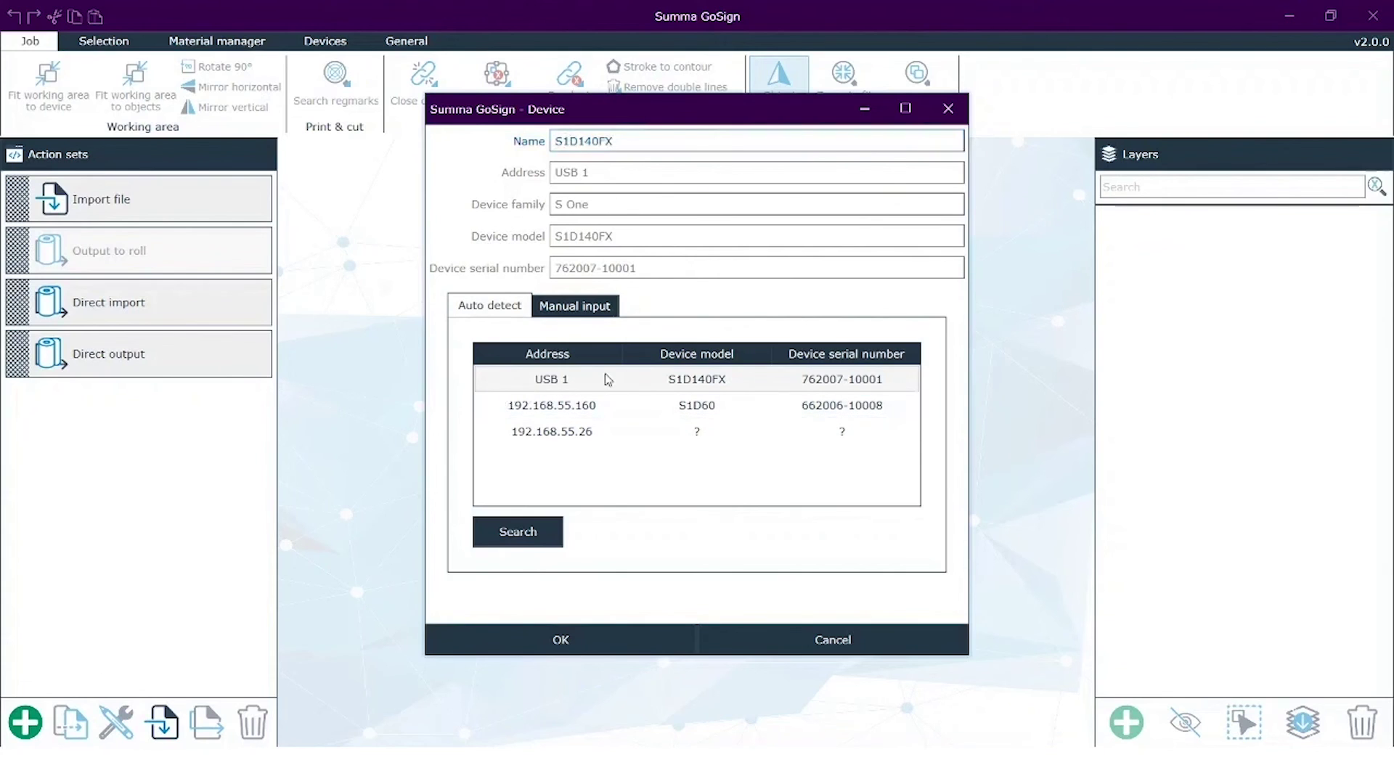
pyautogui.click(726, 381)
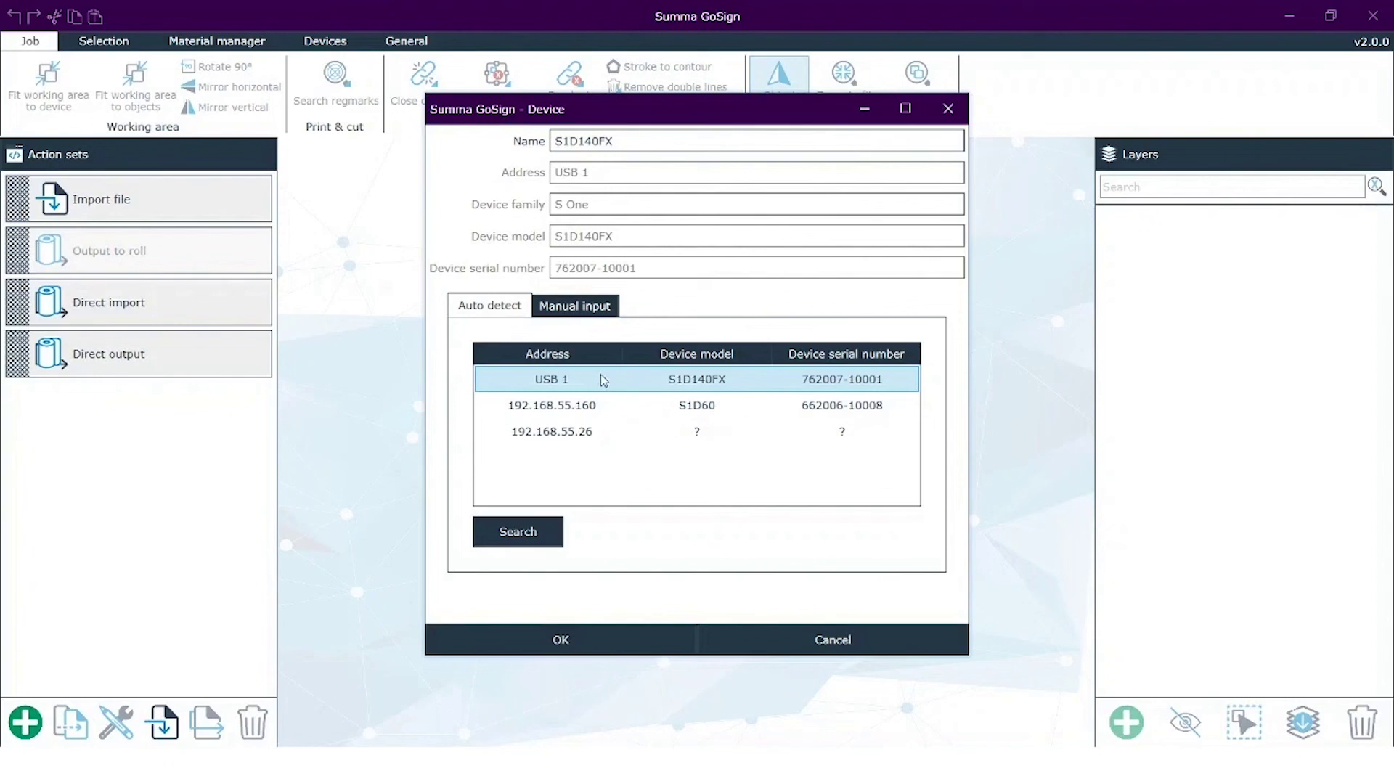
pyautogui.click(556, 641)
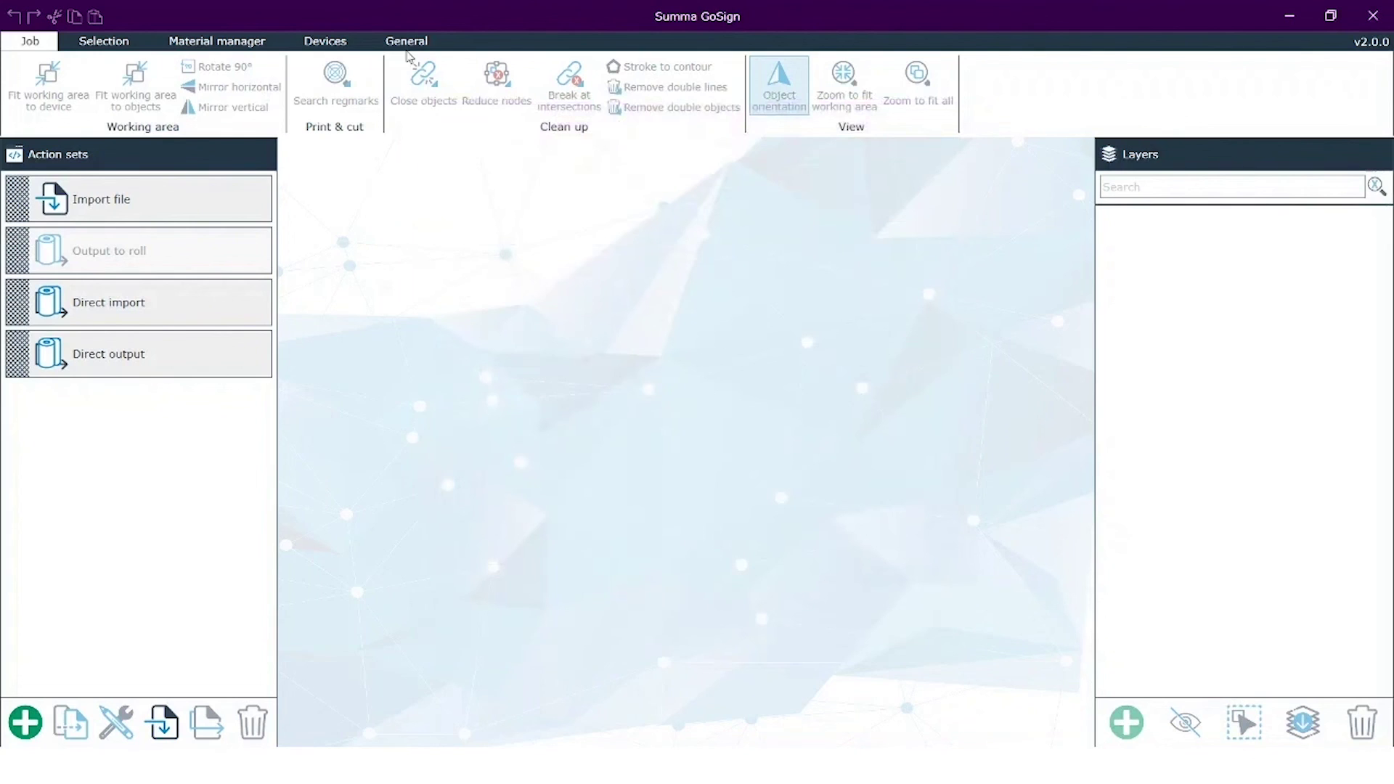
# Show the Devices tab, where S1D140FX is listed as the default cutter.
pyautogui.click(334, 45)
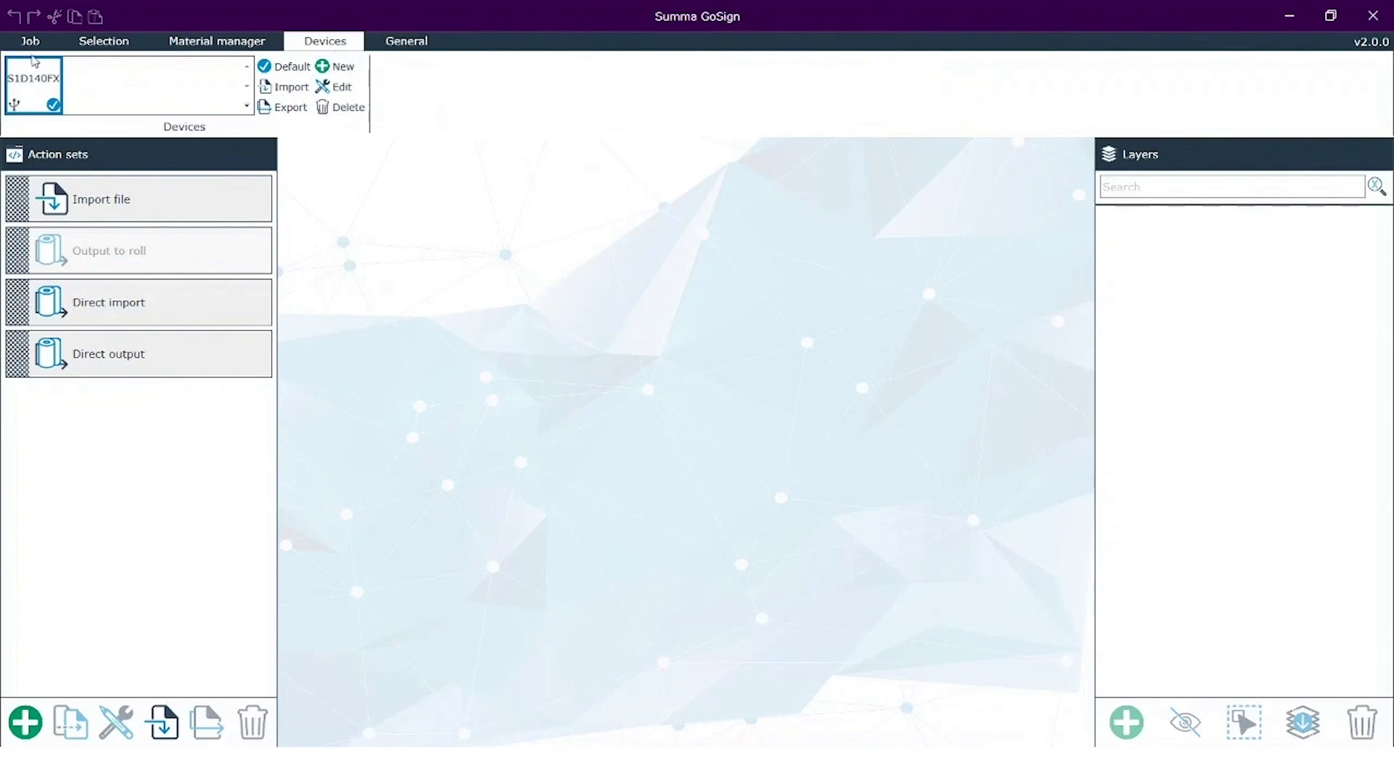